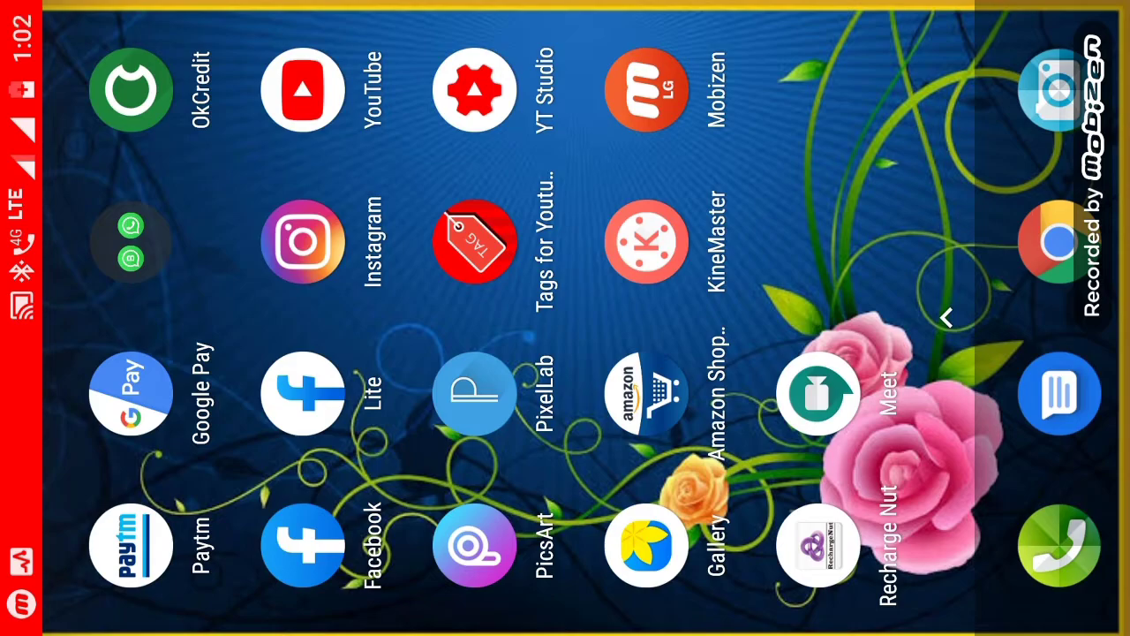
Launch WhatsApp Business from the WhatsApp folder and open the chat list's options menu
{"action": "left_click", "coordinate": [131, 243]}
{"action": "left_click", "coordinate": [202, 310]}
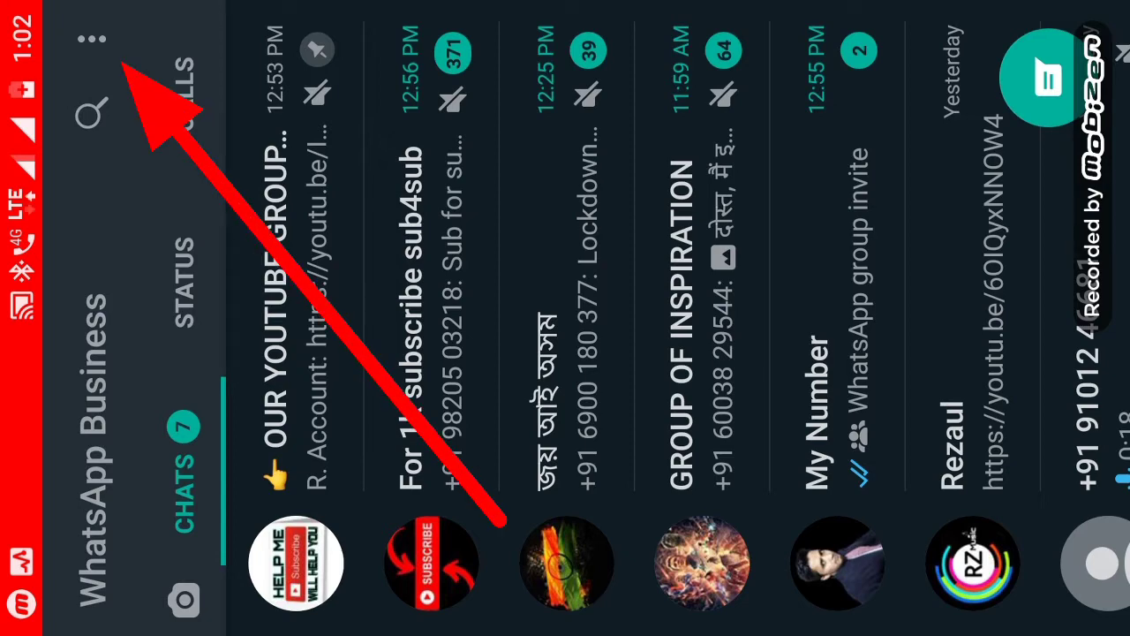
{"action": "left_click", "coordinate": [91, 39]}
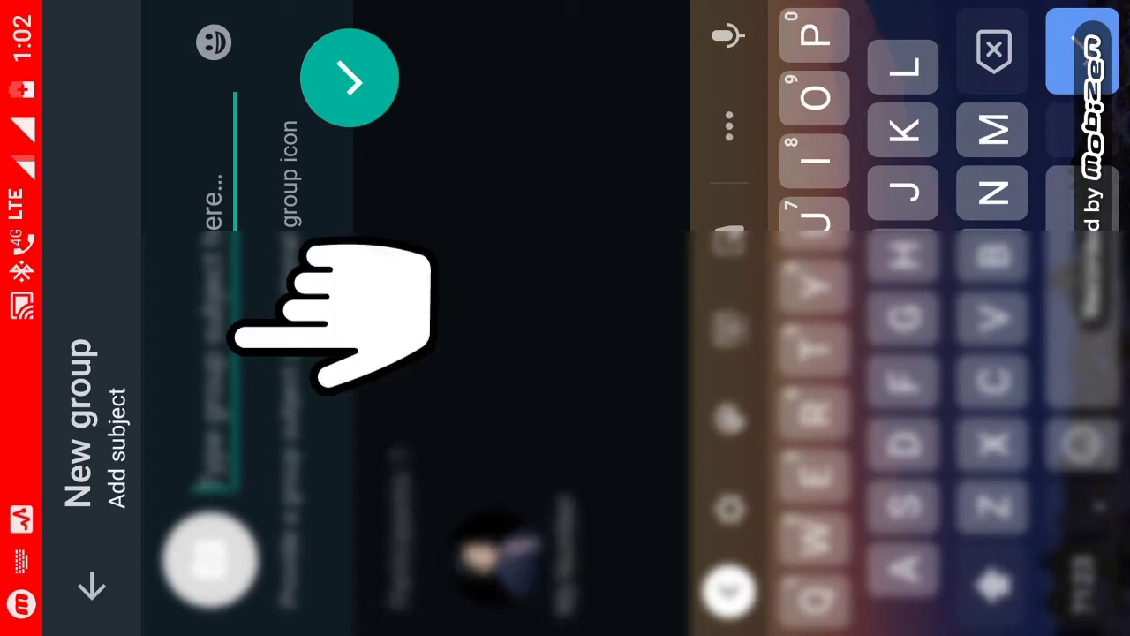
Enter the subject 'KI KENE KENEKOI 👍🤓🤓🤓' with suggestions and emojis, and bring up the group icon choices
{"action": "left_click", "coordinate": [195, 425]}
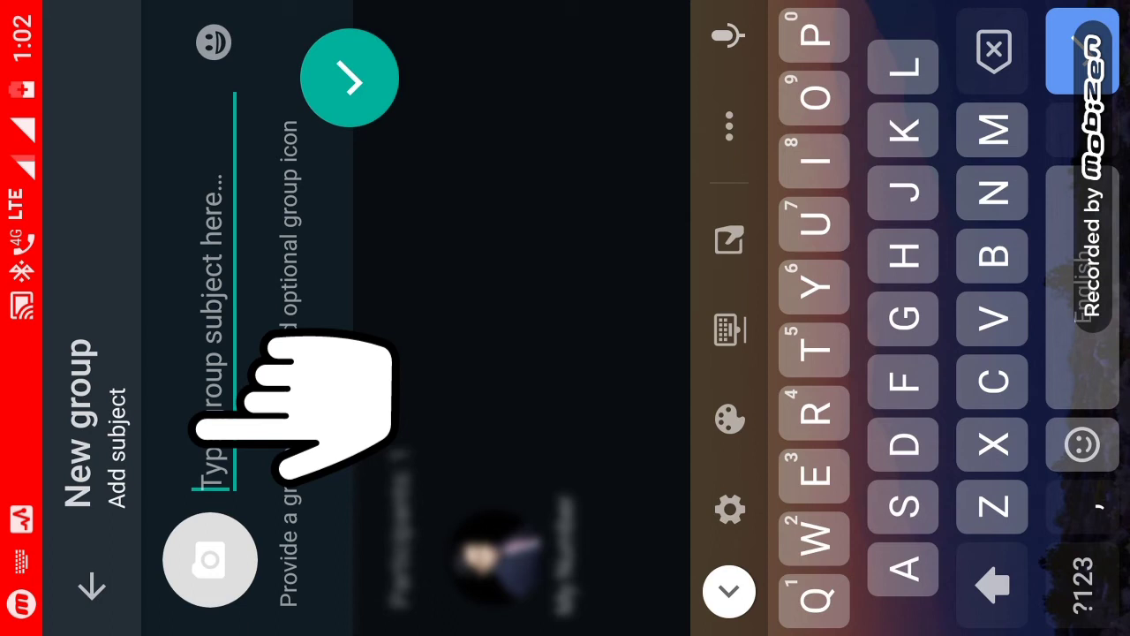
{"action": "type", "text": "K"}
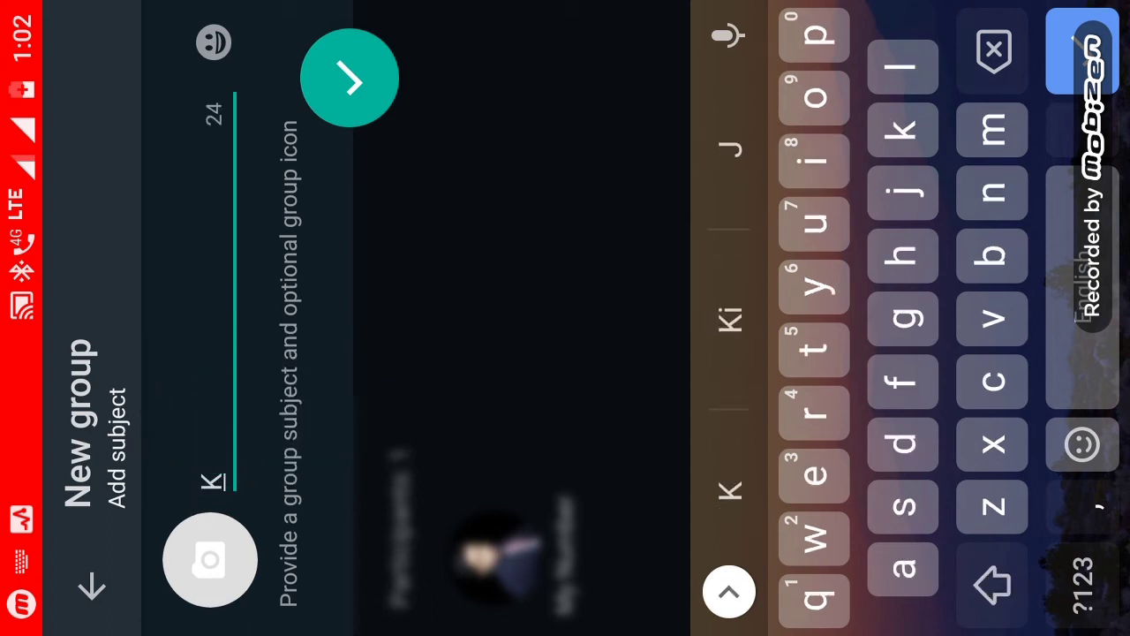
{"action": "type", "text": "I"}
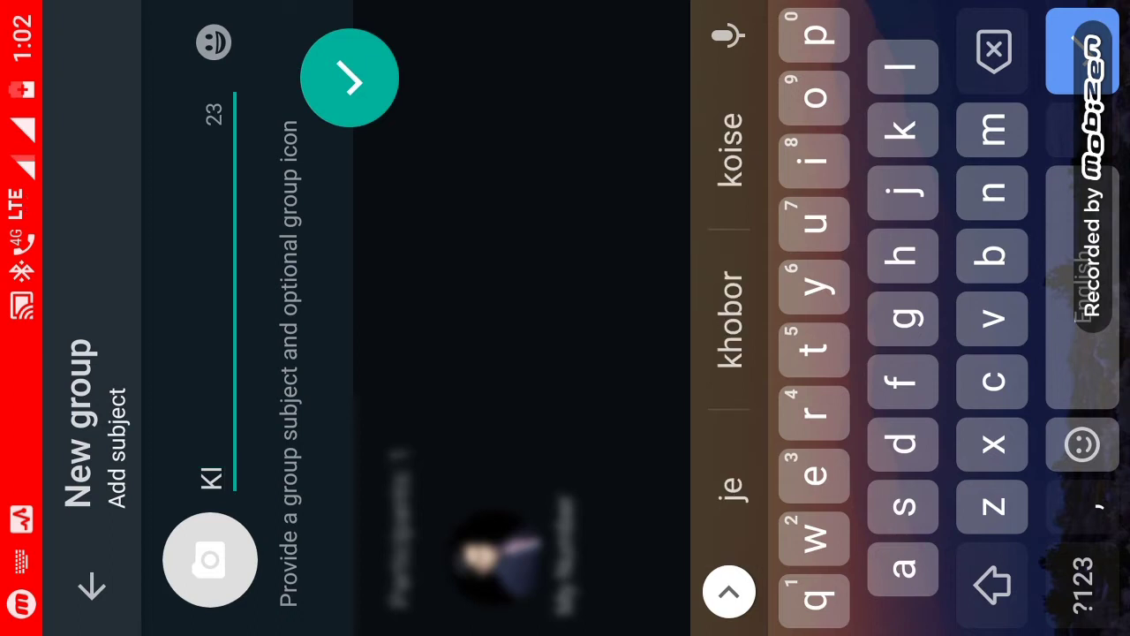
{"action": "type", "text": " kenE"}
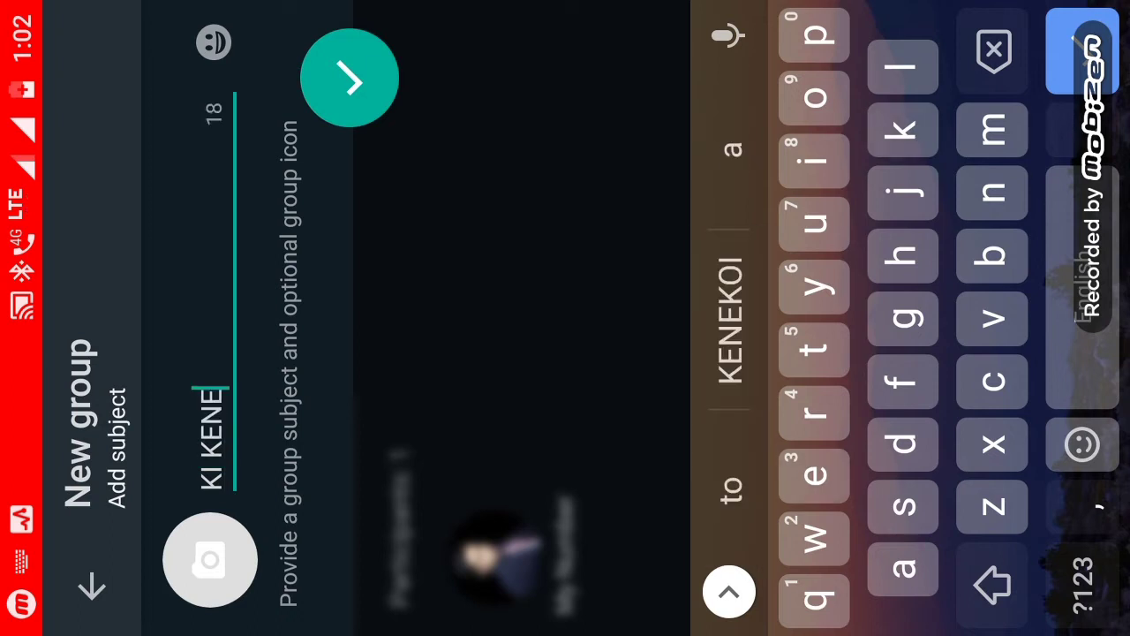
{"action": "left_click", "coordinate": [729, 319]}
{"action": "left_click", "coordinate": [729, 318]}
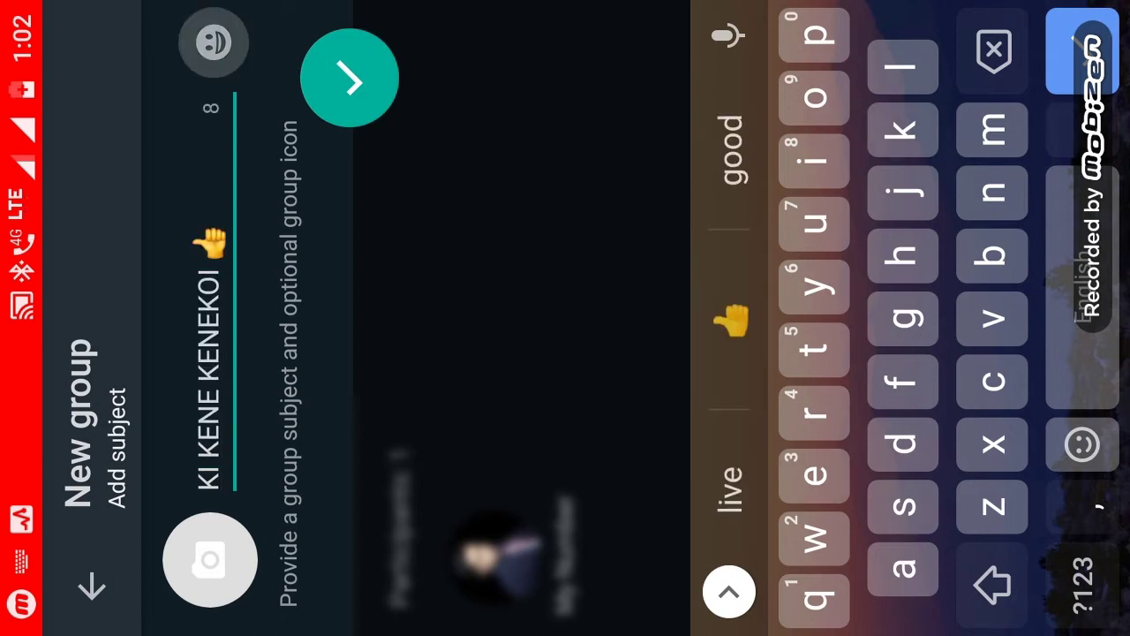
{"action": "left_click", "coordinate": [1083, 443]}
{"action": "left_click", "coordinate": [795, 439]}
{"action": "left_click", "coordinate": [794, 439]}
{"action": "left_click", "coordinate": [795, 439]}
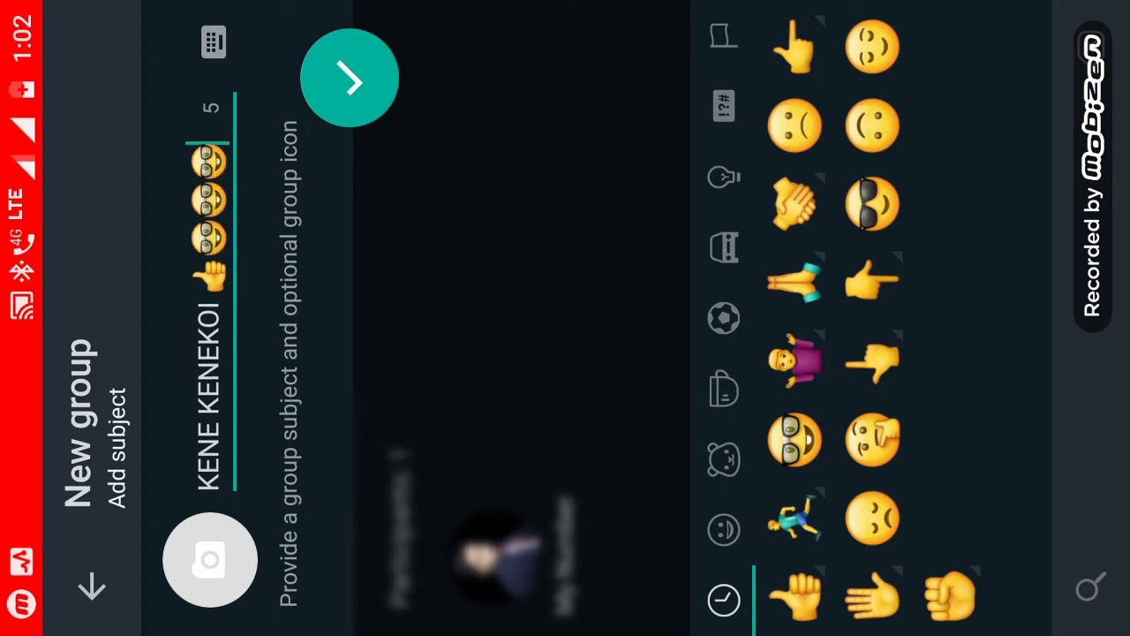
{"action": "left_click", "coordinate": [213, 42]}
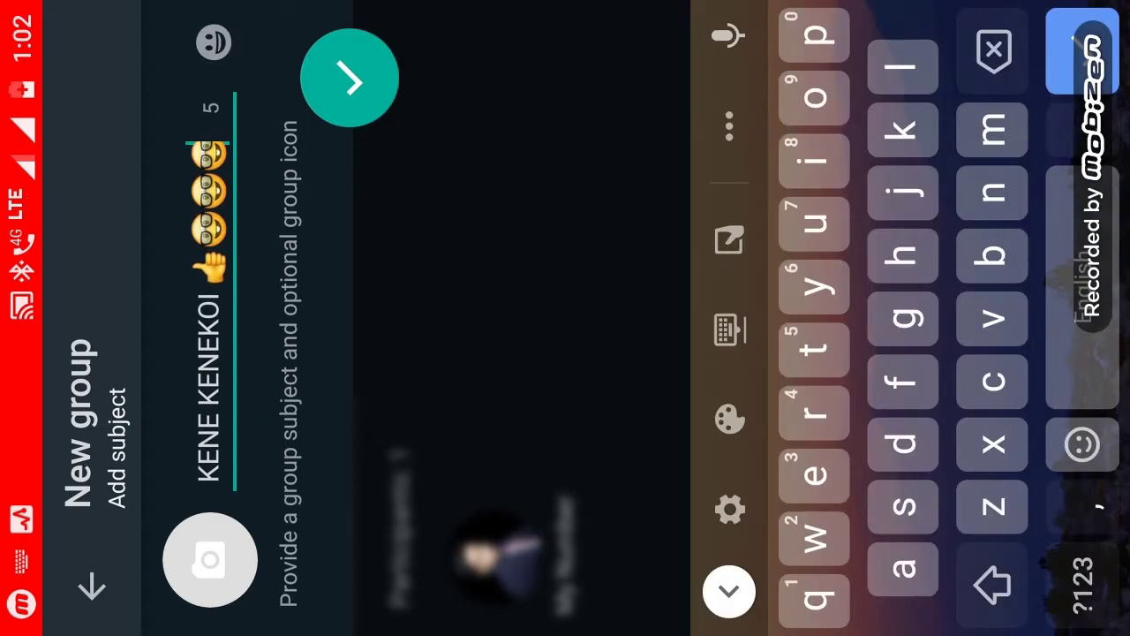
{"action": "left_click", "coordinate": [249, 530]}
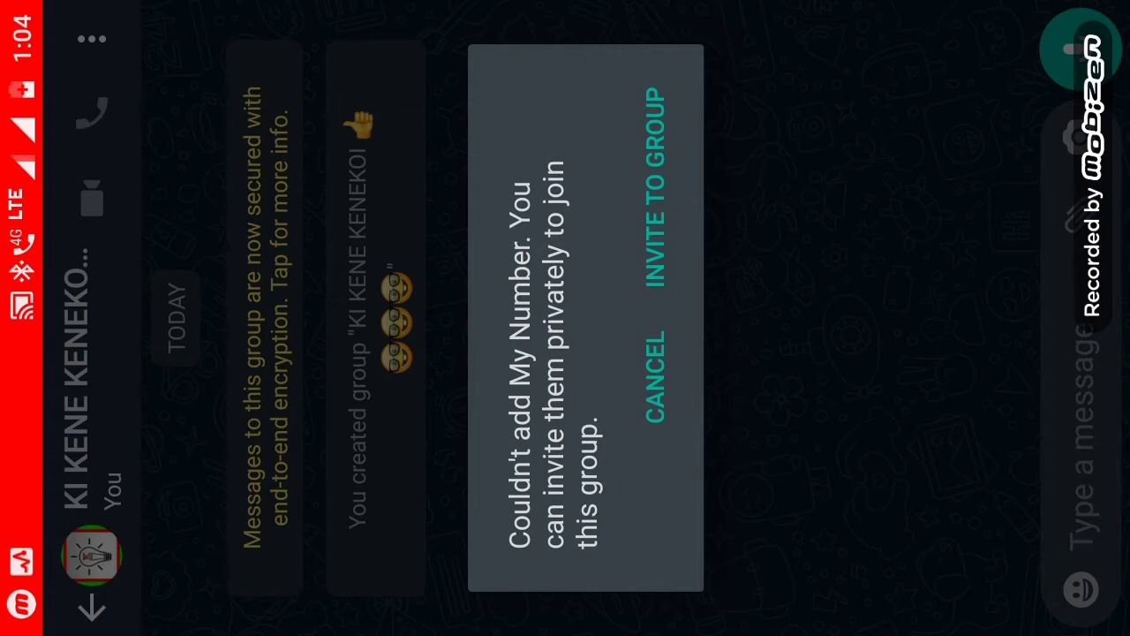
Send a private group invite to the participant who couldn't be added, then pull down notifications
{"action": "left_click", "coordinate": [655, 186]}
{"action": "left_click", "coordinate": [1055, 56]}
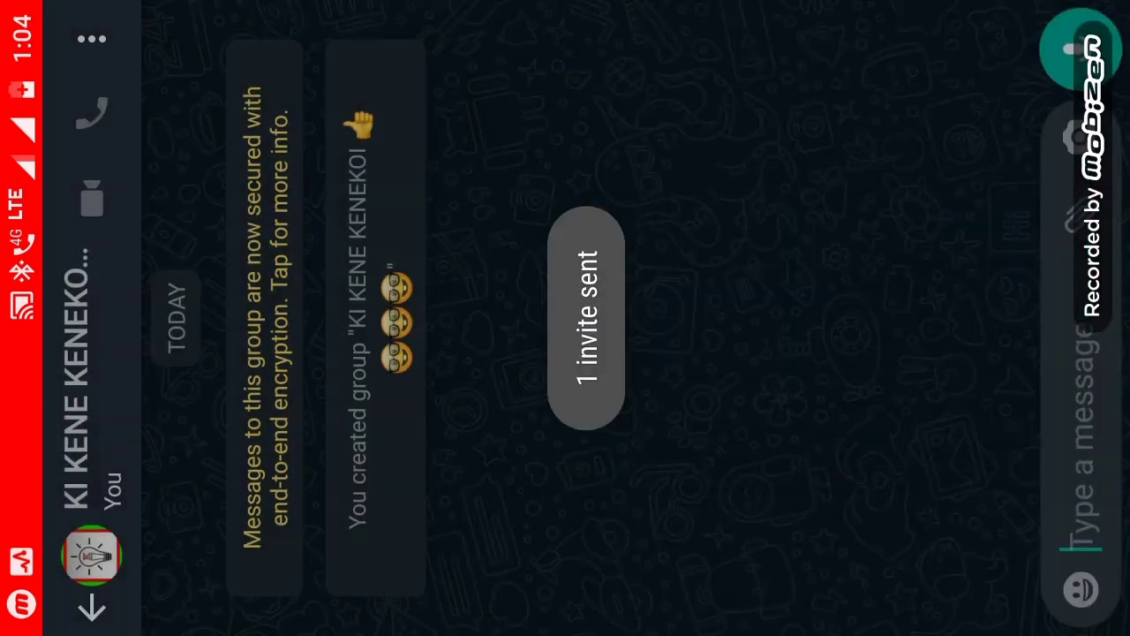
{"action": "left_click_drag", "start_coordinate": [13, 318], "coordinate": [353, 318]}
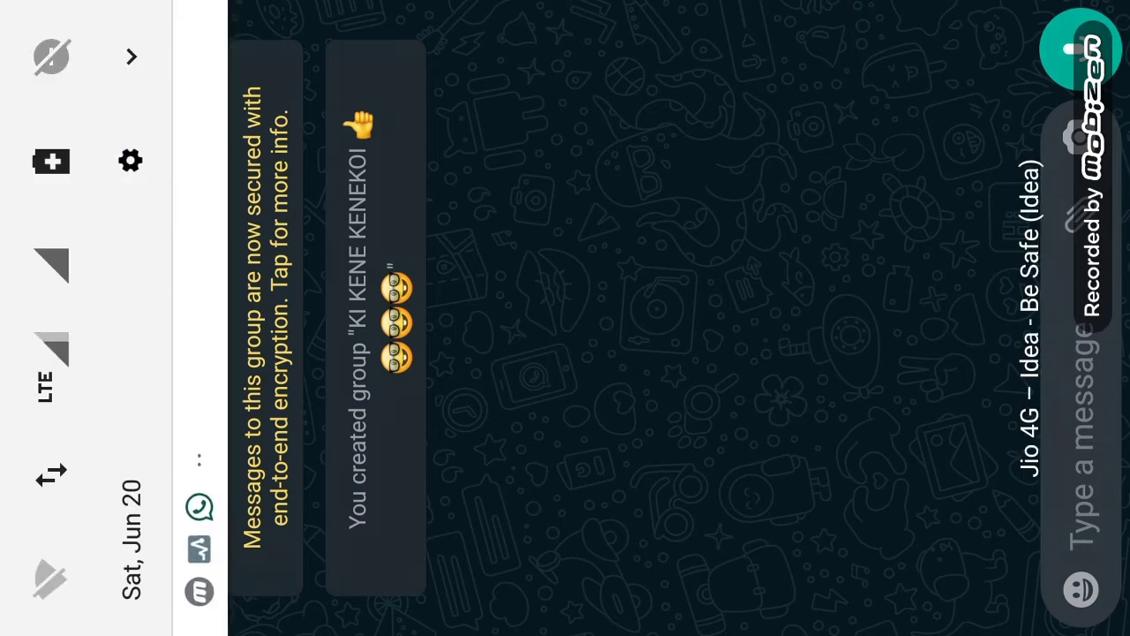
Join KI KENE KENEKOI from the invite in WhatsApp, then switch back to WhatsApp Business
{"action": "left_click", "coordinate": [724, 441]}
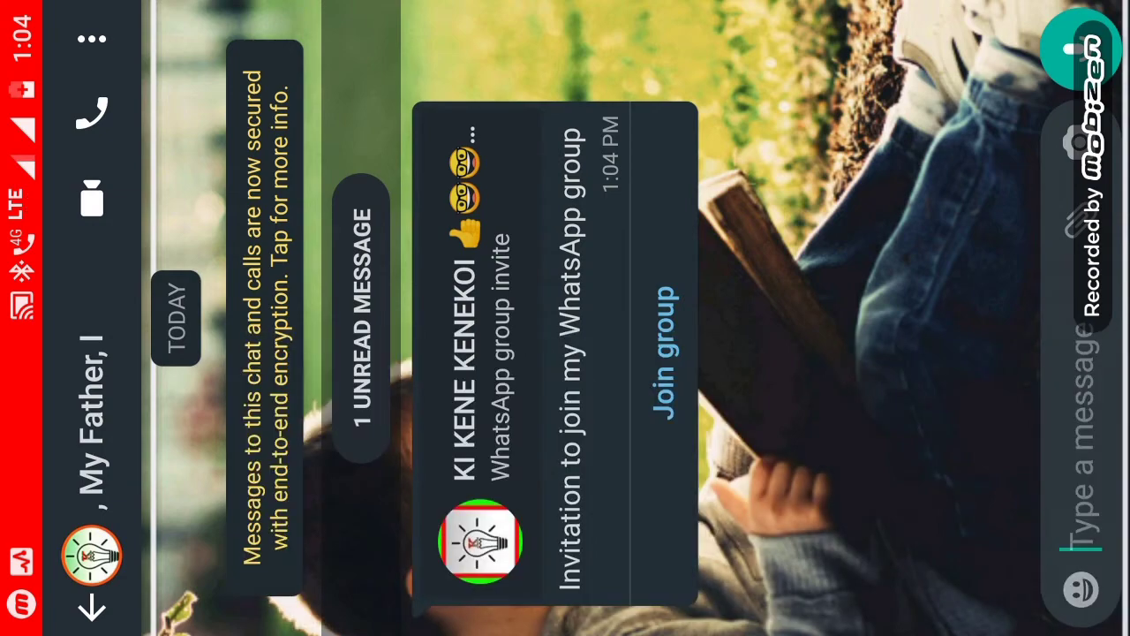
{"action": "left_click", "coordinate": [664, 353]}
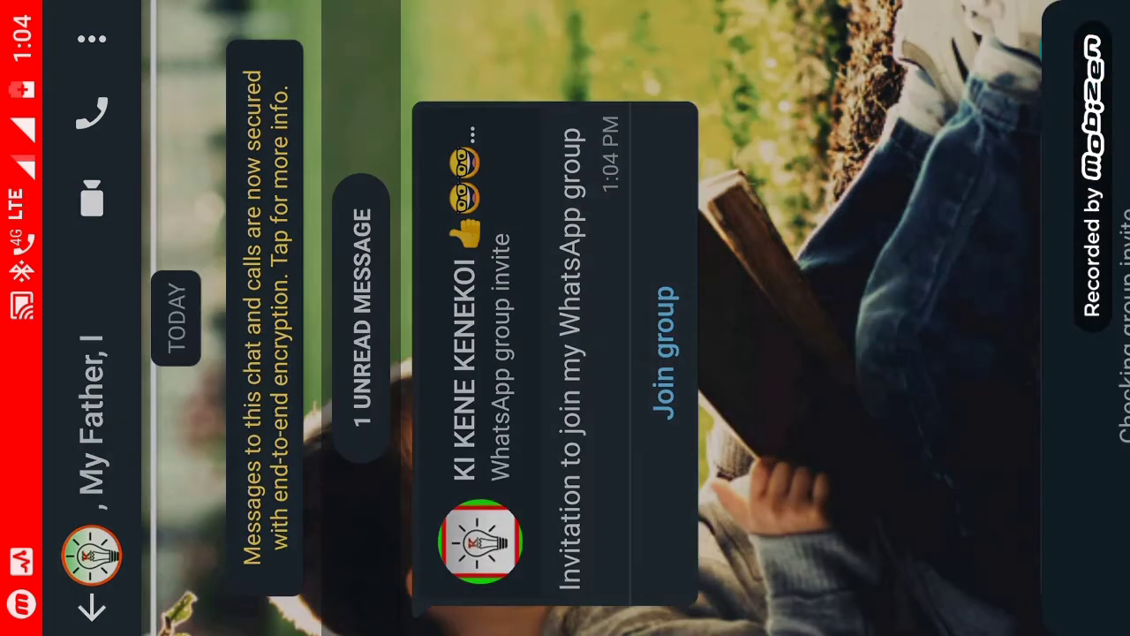
{"action": "left_click", "coordinate": [1033, 97]}
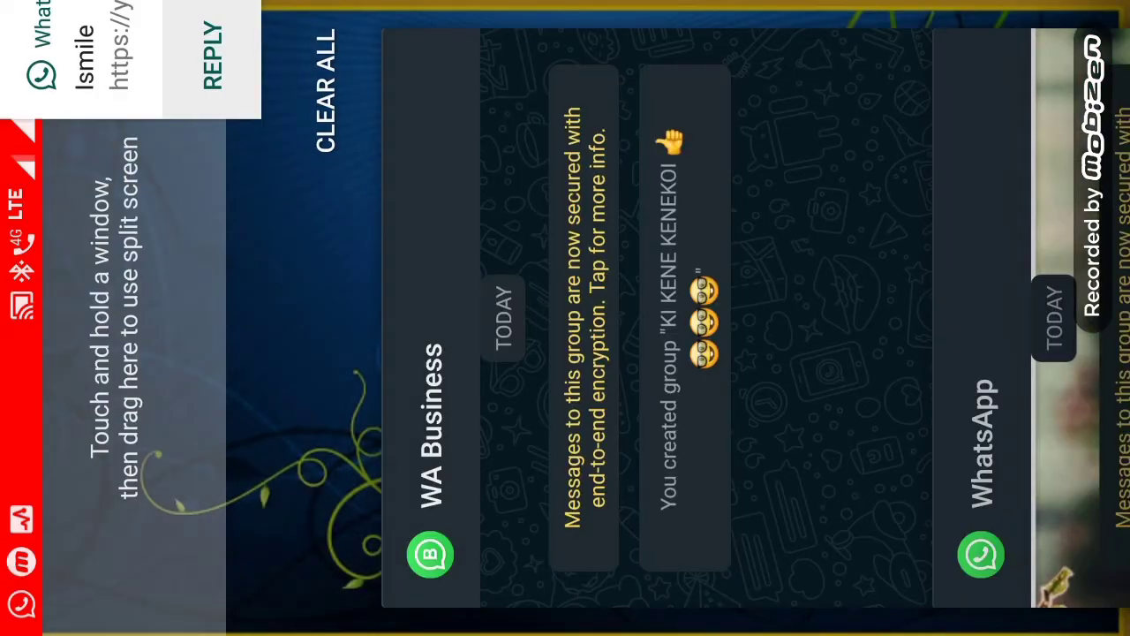
{"action": "left_click", "coordinate": [630, 328]}
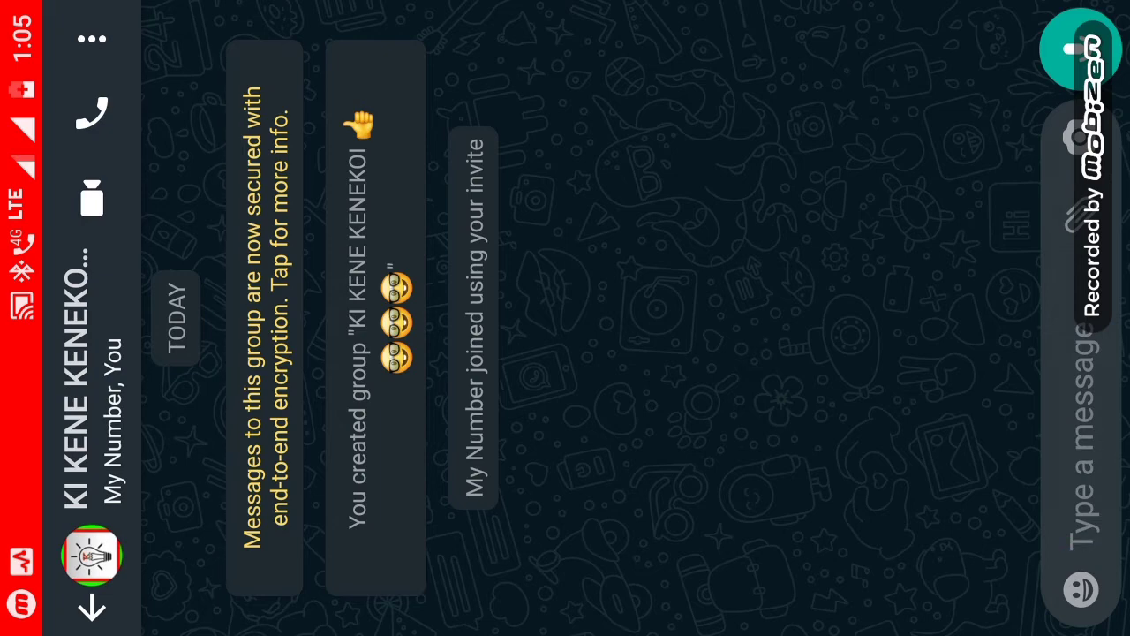
Open the group info and start a description, erasing the mistaken suggested words
{"action": "left_click", "coordinate": [93, 397]}
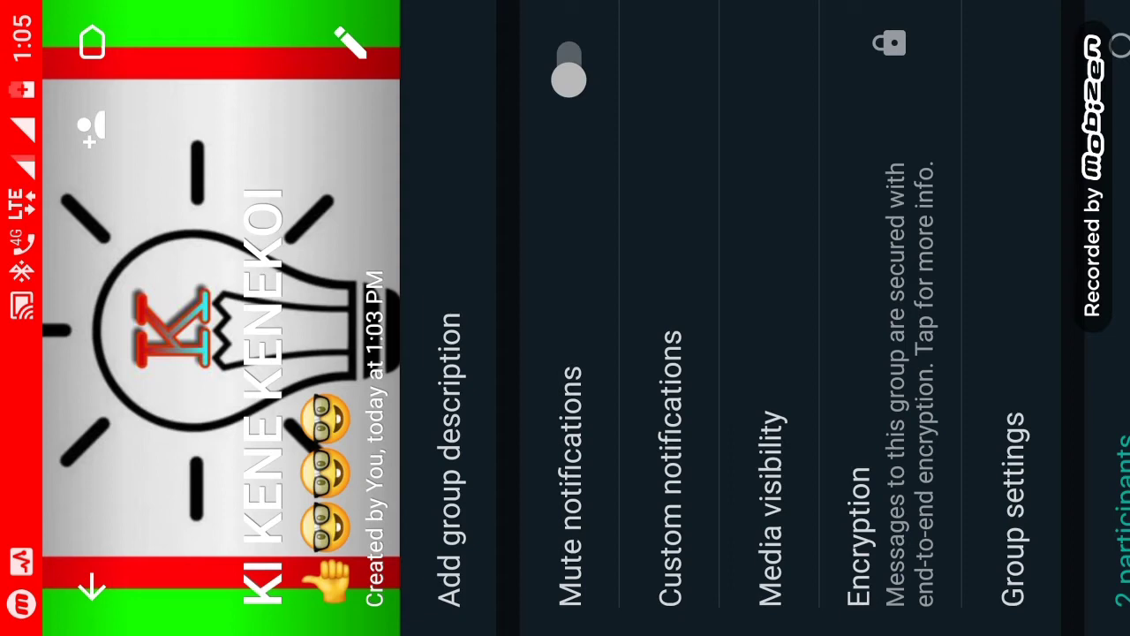
{"action": "left_click", "coordinate": [450, 459]}
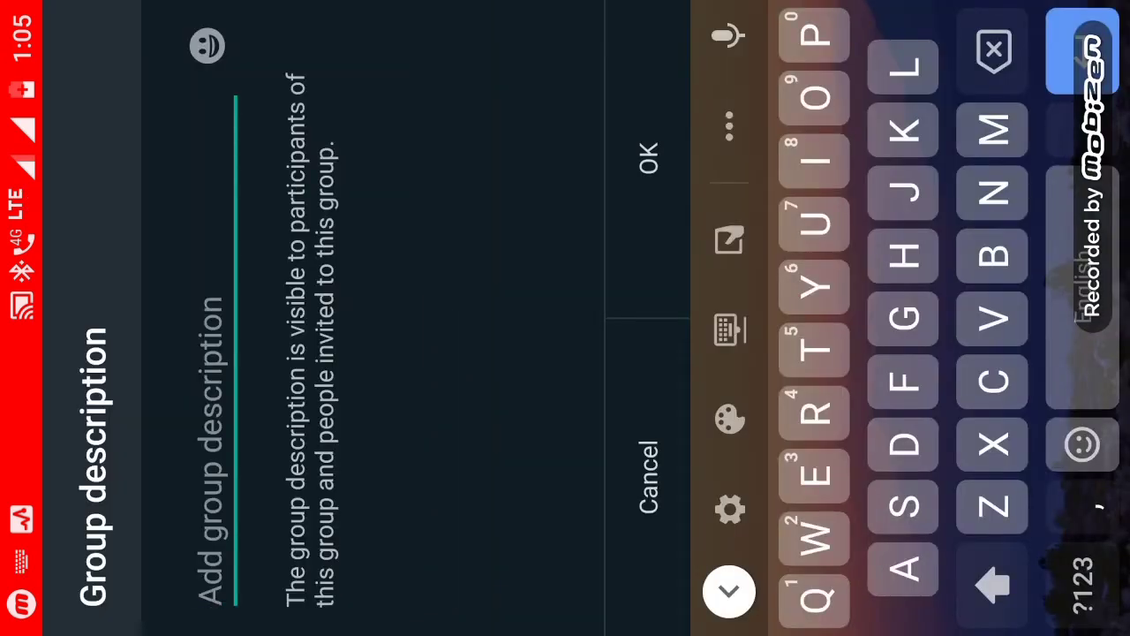
{"action": "type", "text": "Te"}
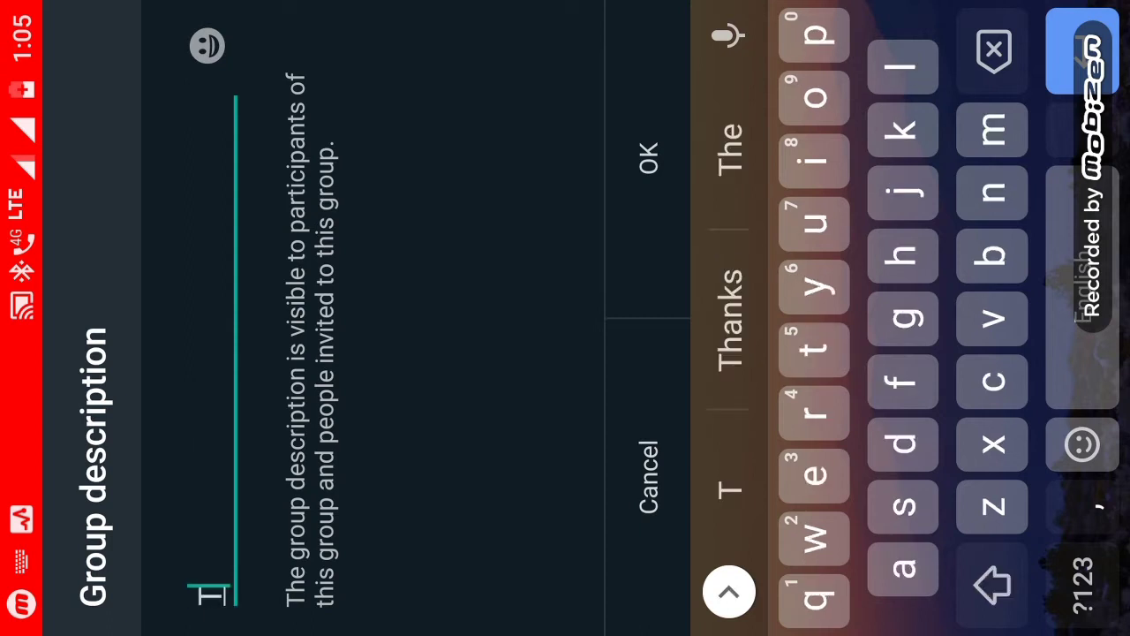
{"action": "left_click", "coordinate": [729, 115]}
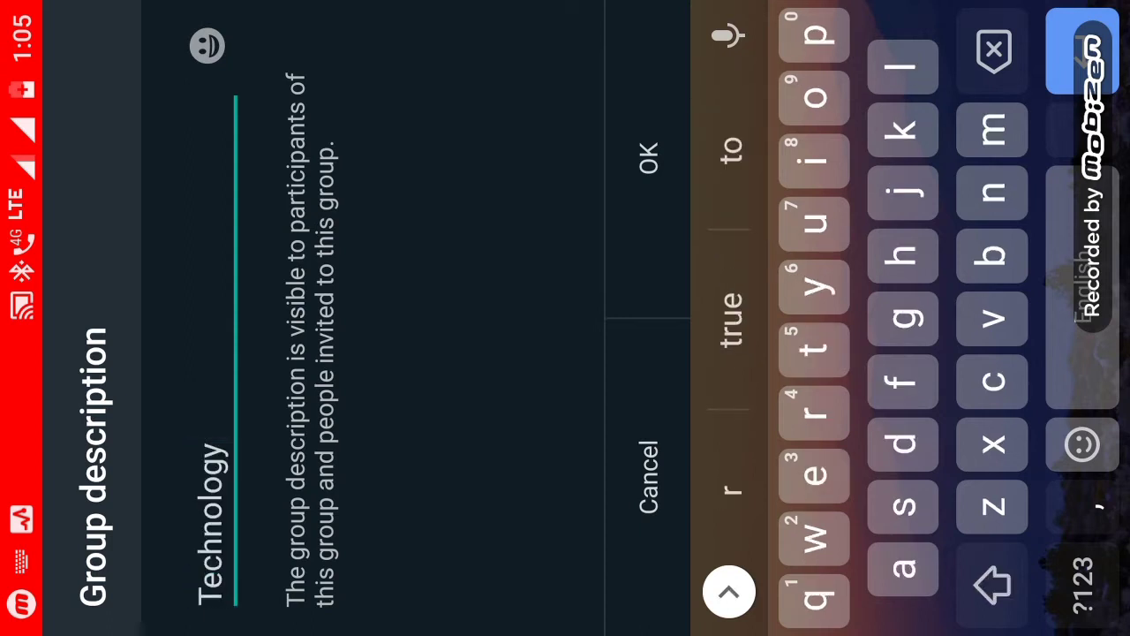
{"action": "left_click", "coordinate": [731, 320]}
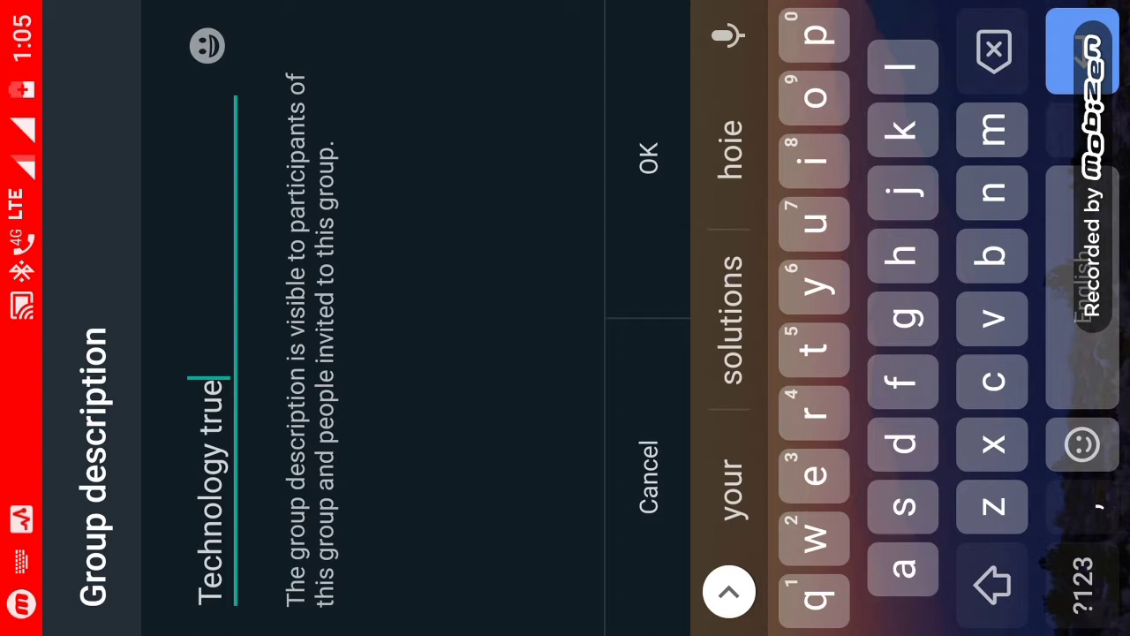
{"action": "key", "text": "BackSpace"}
{"action": "key", "text": "BackSpace"}
{"action": "key", "text": "BackSpace"}
Enter the description 'Your problem, my solutions' and save it
{"action": "type", "text": "Y"}
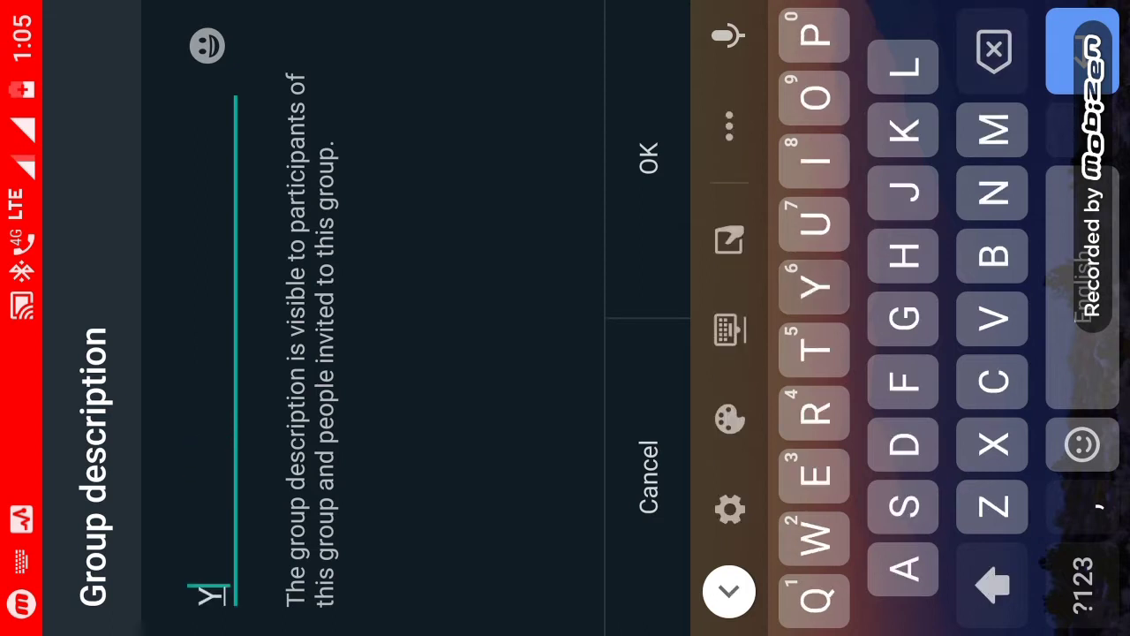
{"action": "type", "text": "our pro"}
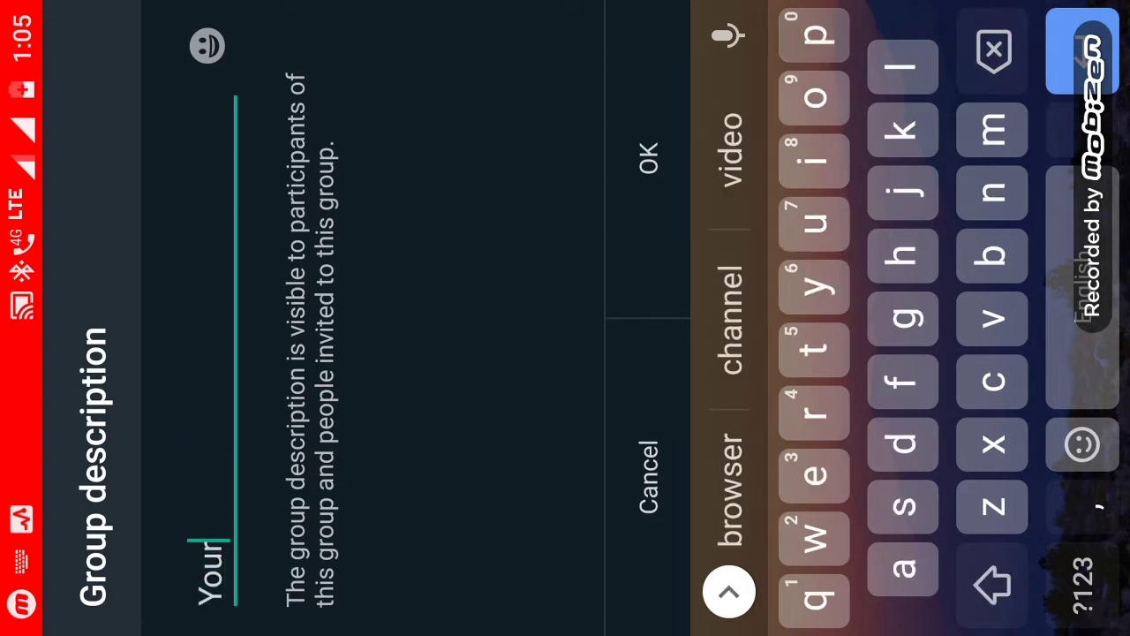
{"action": "left_click", "coordinate": [731, 320]}
{"action": "type", "text": ", "}
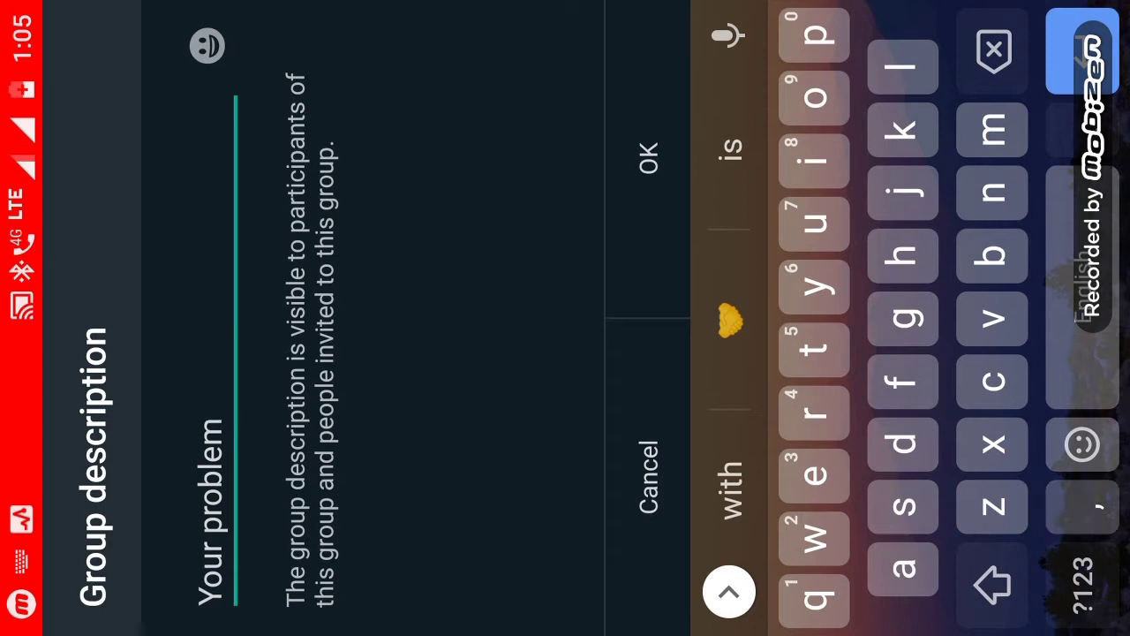
{"action": "type", "text": "my so"}
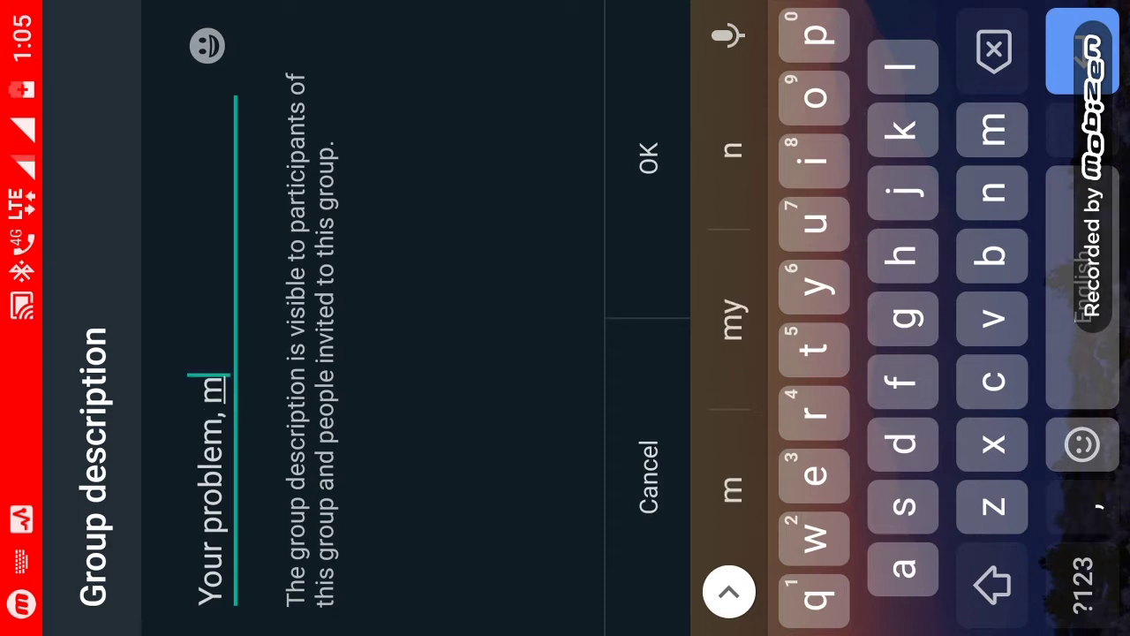
{"action": "type", "text": "lu"}
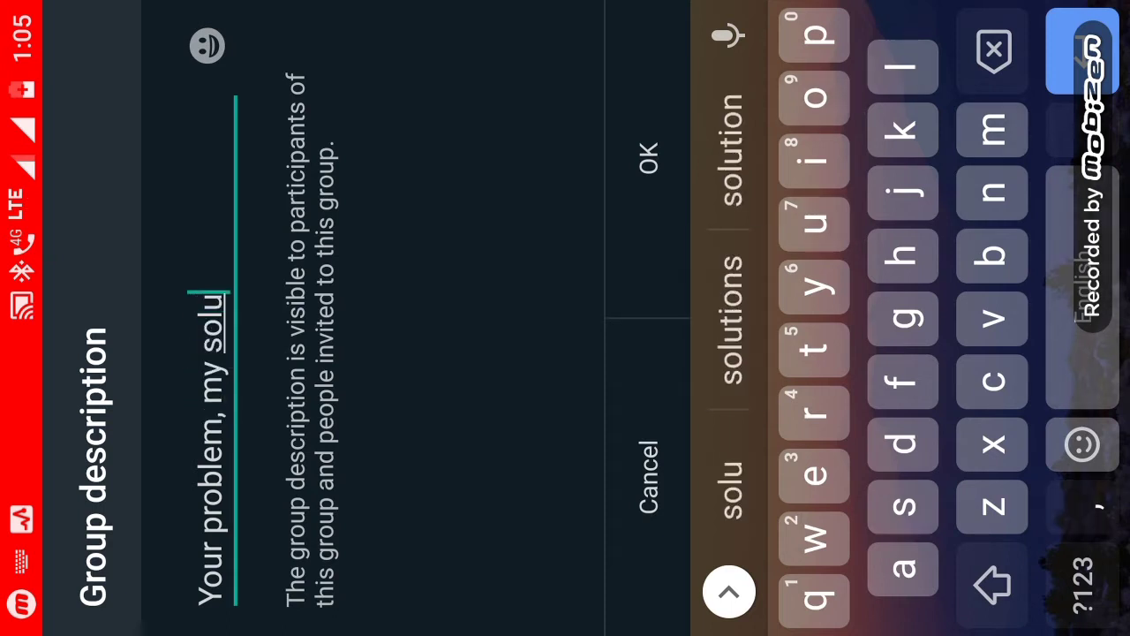
{"action": "left_click", "coordinate": [733, 320]}
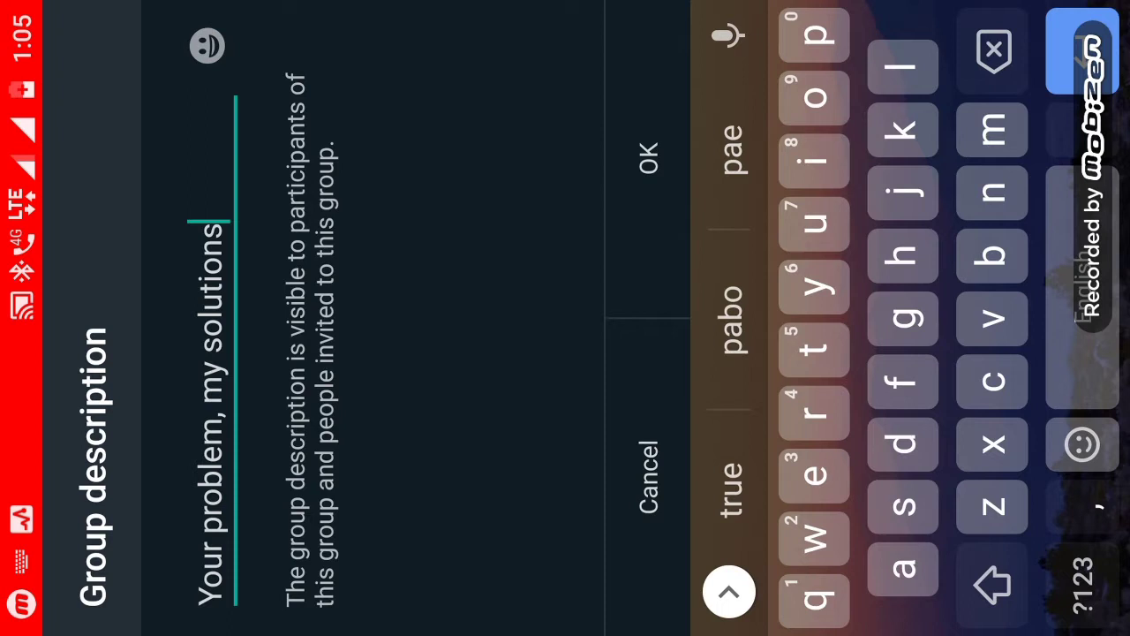
{"action": "left_click", "coordinate": [648, 159]}
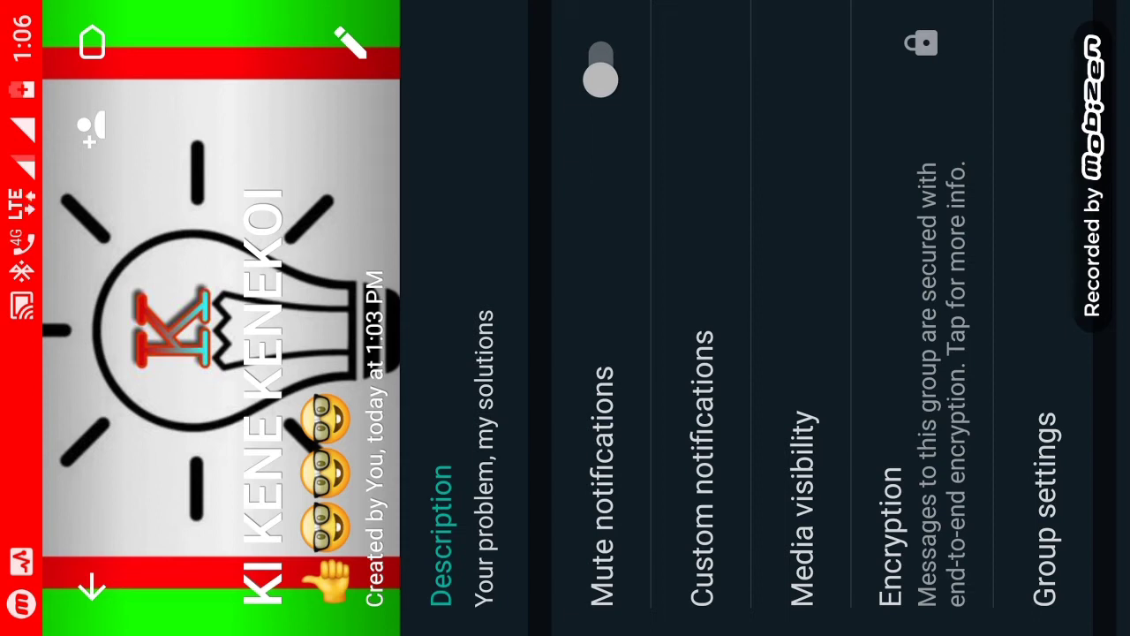
Mute KI KENE KENEKOI notifications for 1 year, until 6/20/21
{"action": "left_click", "coordinate": [600, 66]}
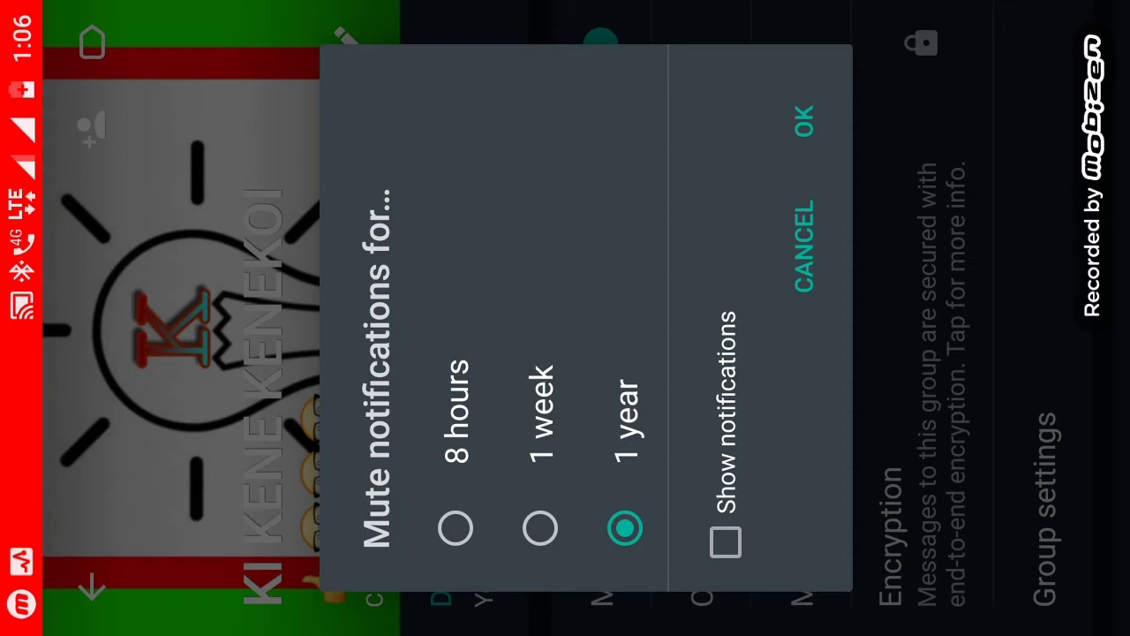
{"action": "left_click", "coordinate": [804, 121]}
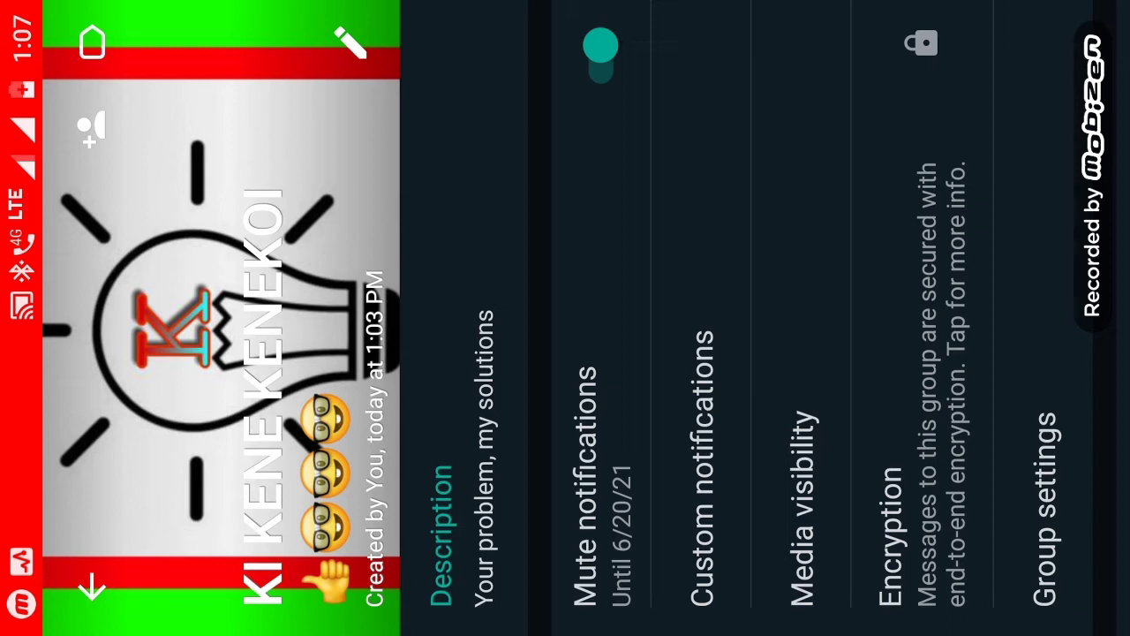
{"action": "left_click", "coordinate": [702, 468]}
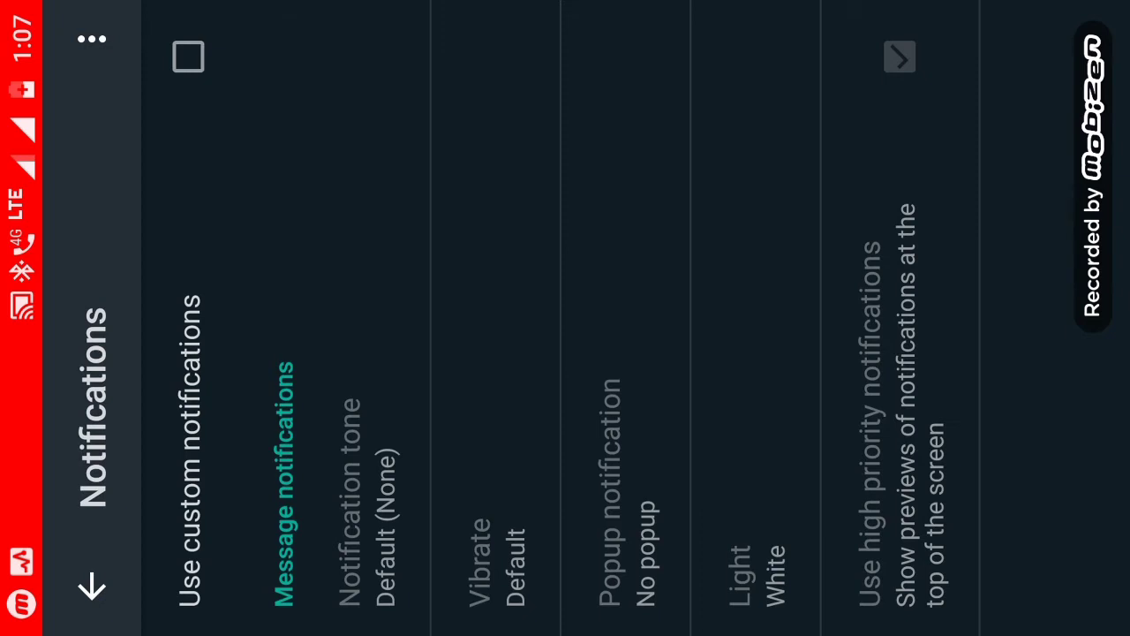
{"action": "left_click", "coordinate": [189, 442]}
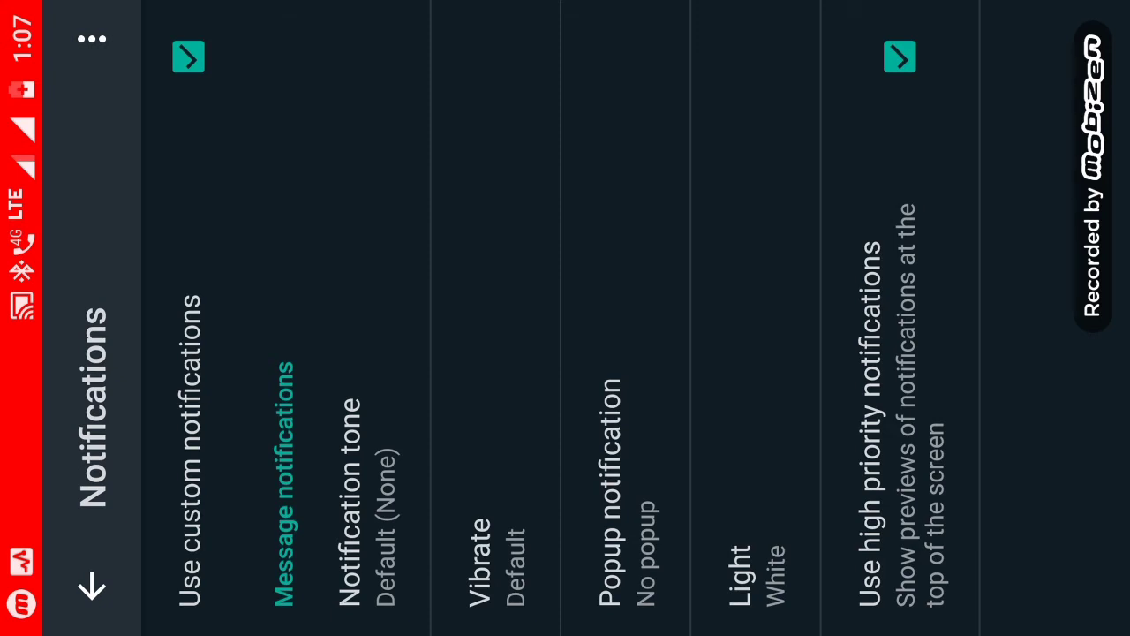
{"action": "left_click", "coordinate": [188, 57]}
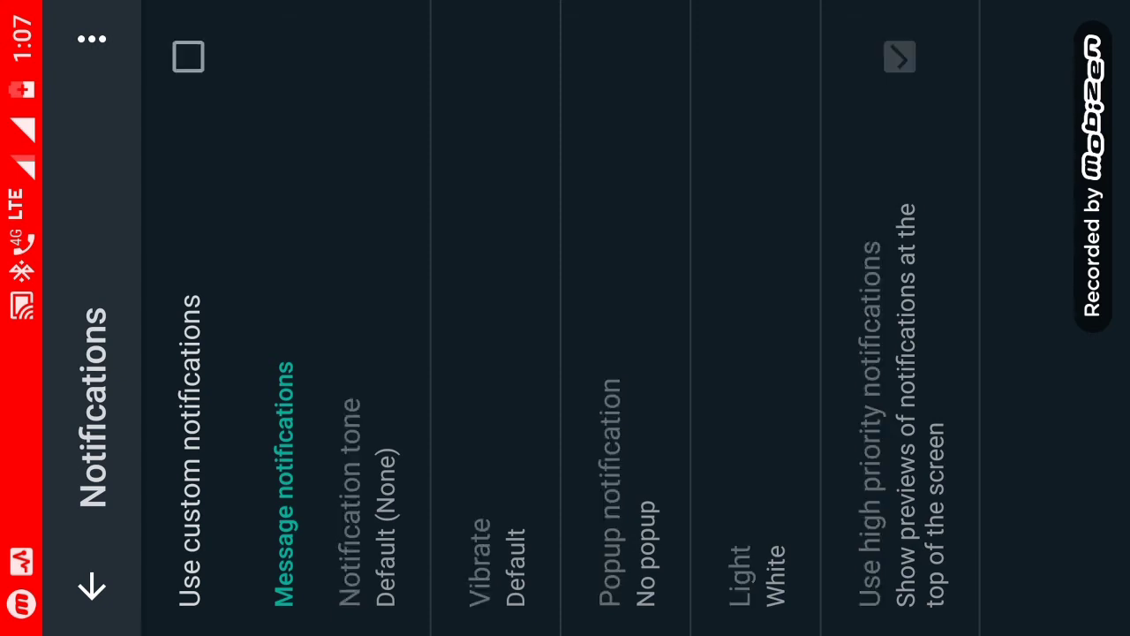
{"action": "left_click", "coordinate": [92, 586]}
{"action": "scroll", "coordinate": [565, 318], "scroll_direction": "right", "scroll_amount": 3}
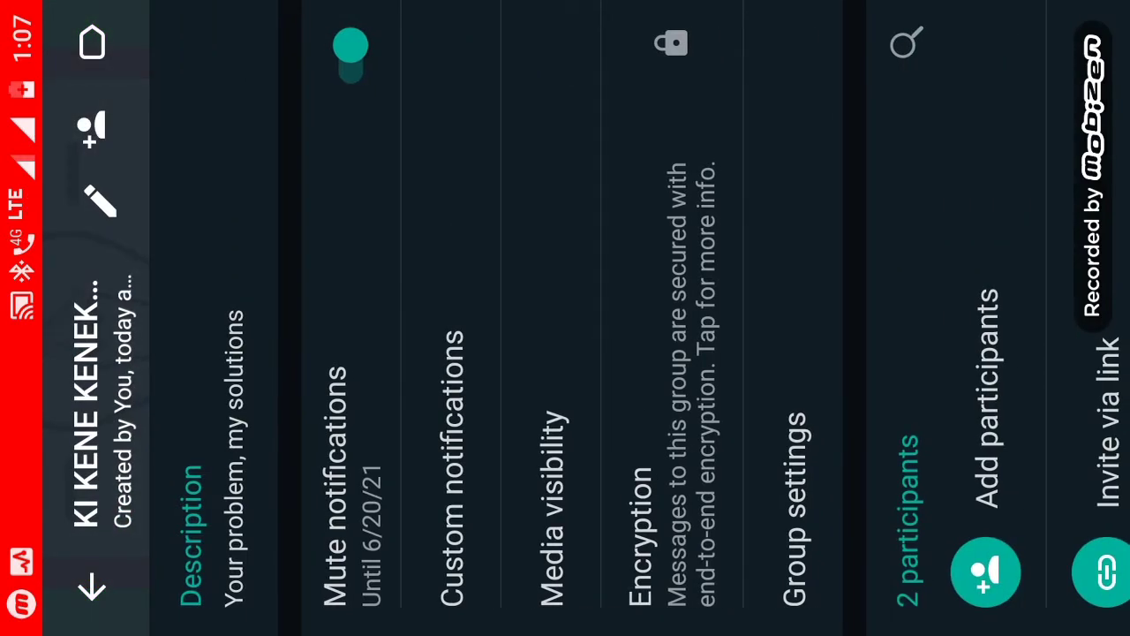
Set the group's Media visibility to No so its media stays out of the gallery
{"action": "left_click", "coordinate": [554, 495]}
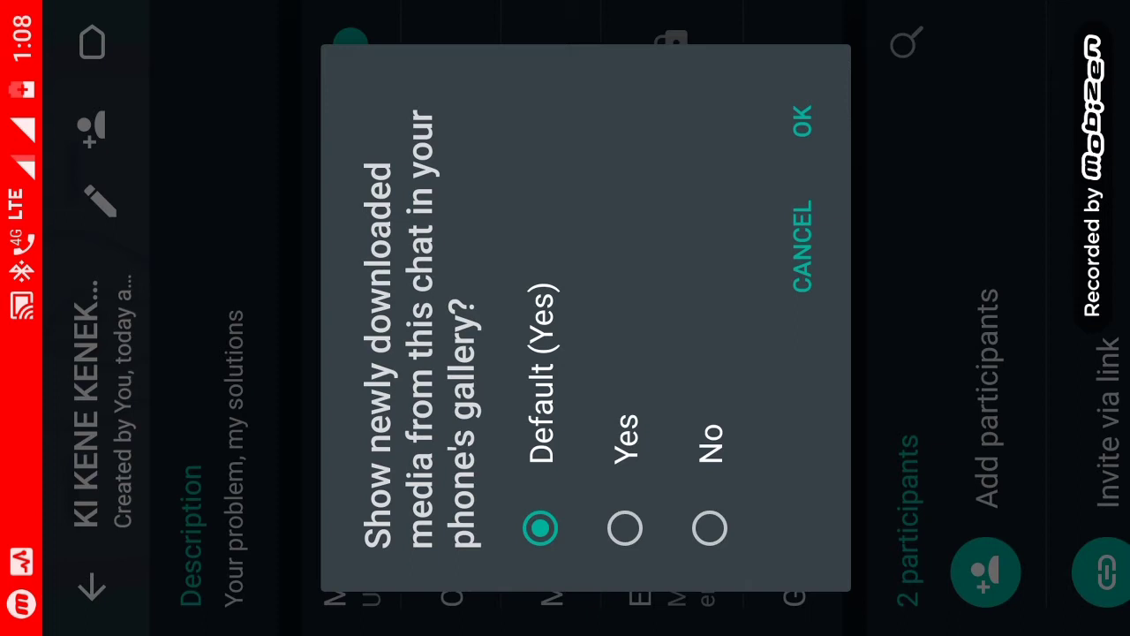
{"action": "left_click", "coordinate": [710, 486]}
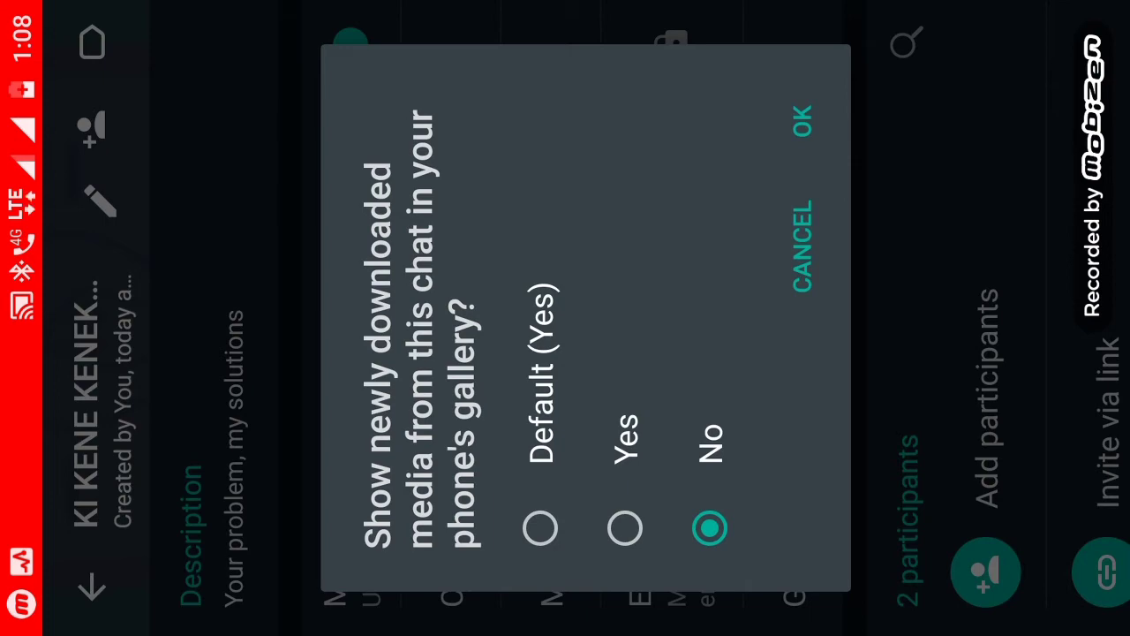
{"action": "key", "text": "Escape"}
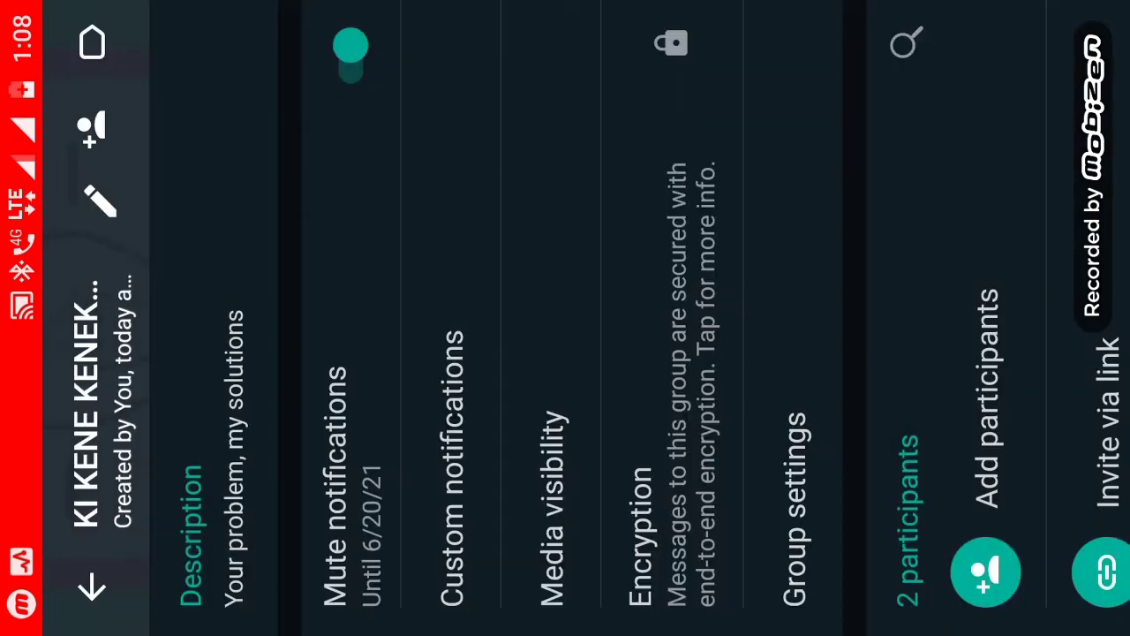
{"action": "scroll", "coordinate": [565, 353], "scroll_direction": "down", "scroll_amount": 5}
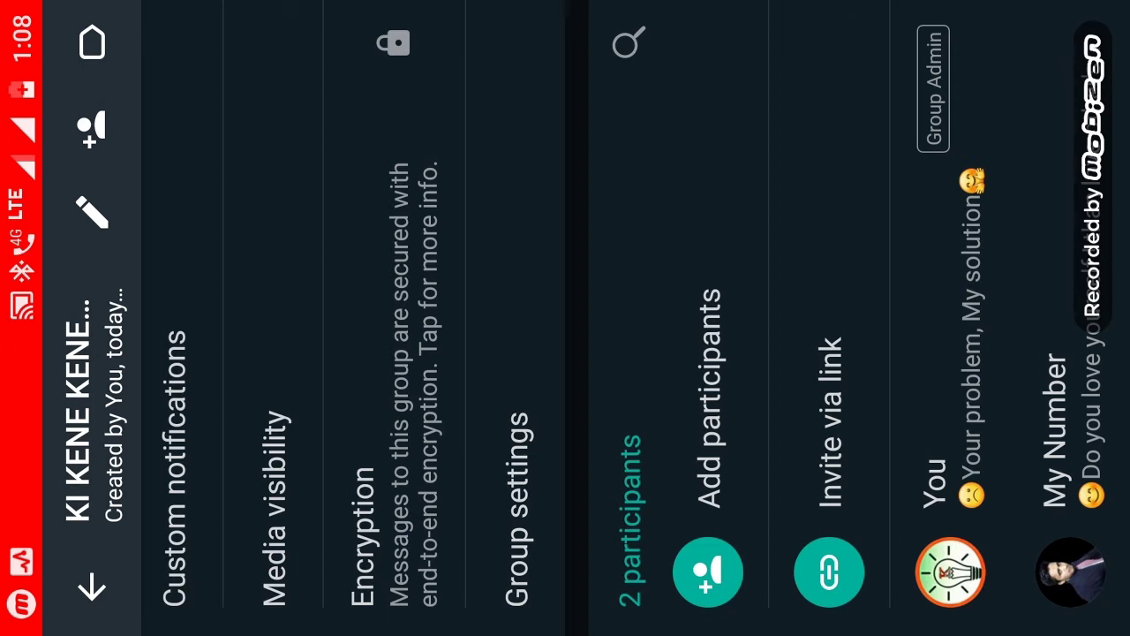
Restrict editing group info to Only admins in Group settings
{"action": "left_click", "coordinate": [519, 507]}
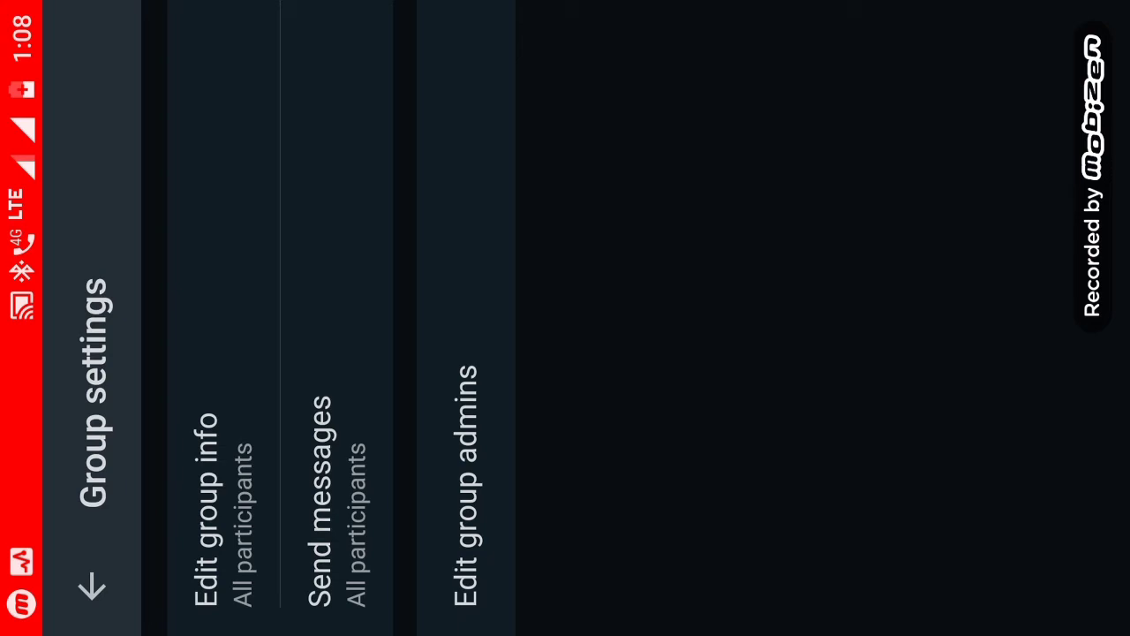
{"action": "left_click", "coordinate": [221, 512]}
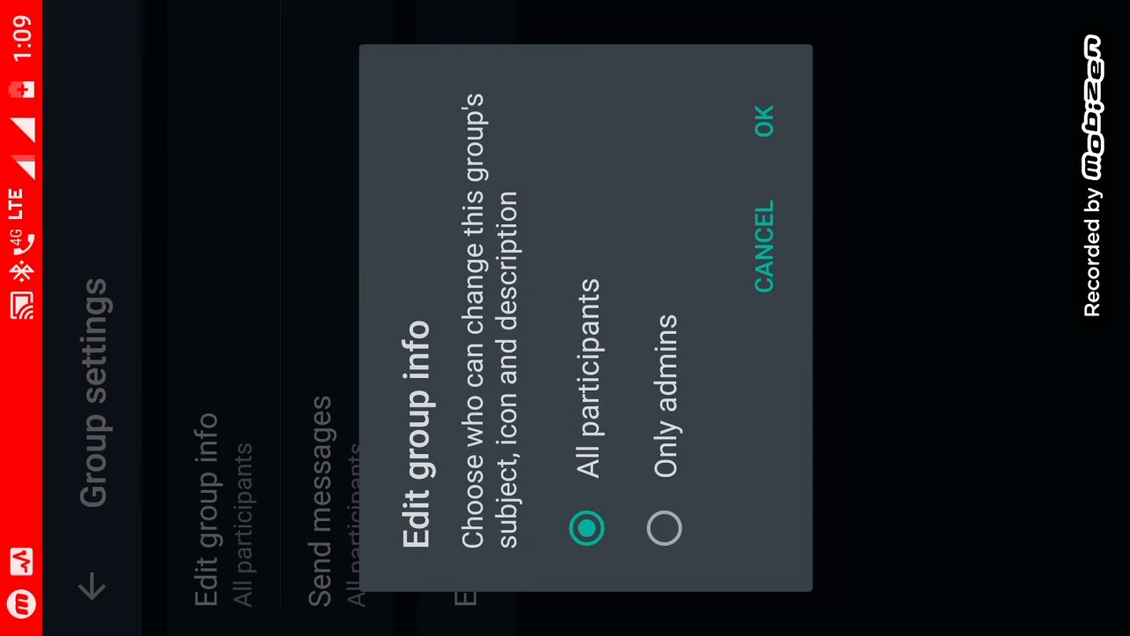
{"action": "left_click", "coordinate": [664, 528]}
{"action": "left_click", "coordinate": [765, 120]}
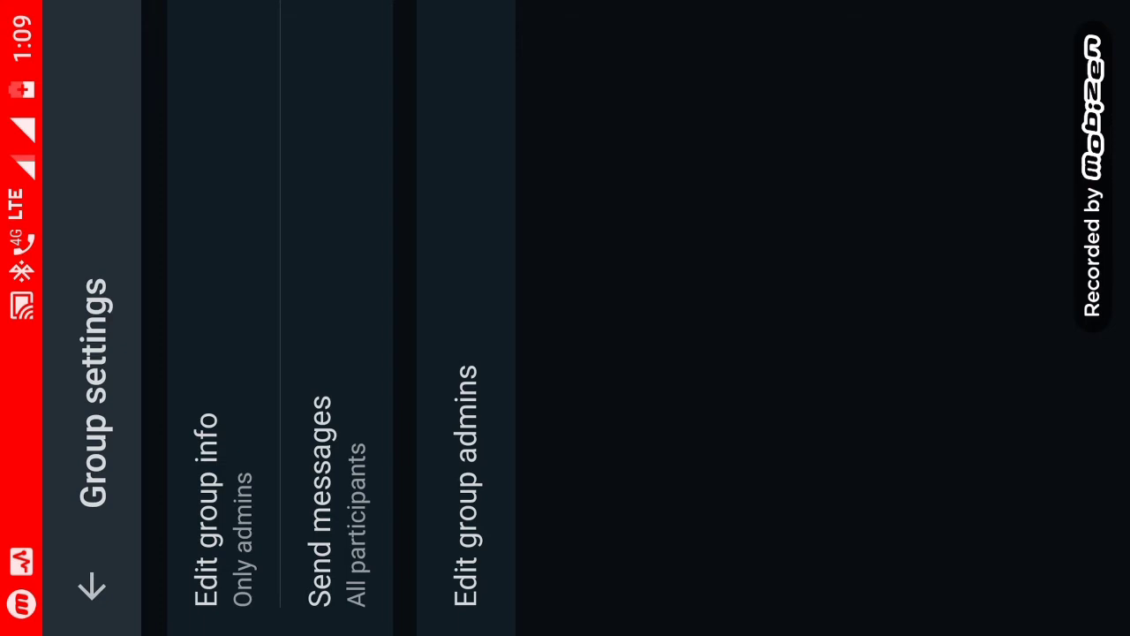
Restrict sending messages to Only admins and select the other participant as group admin
{"action": "left_click", "coordinate": [335, 499]}
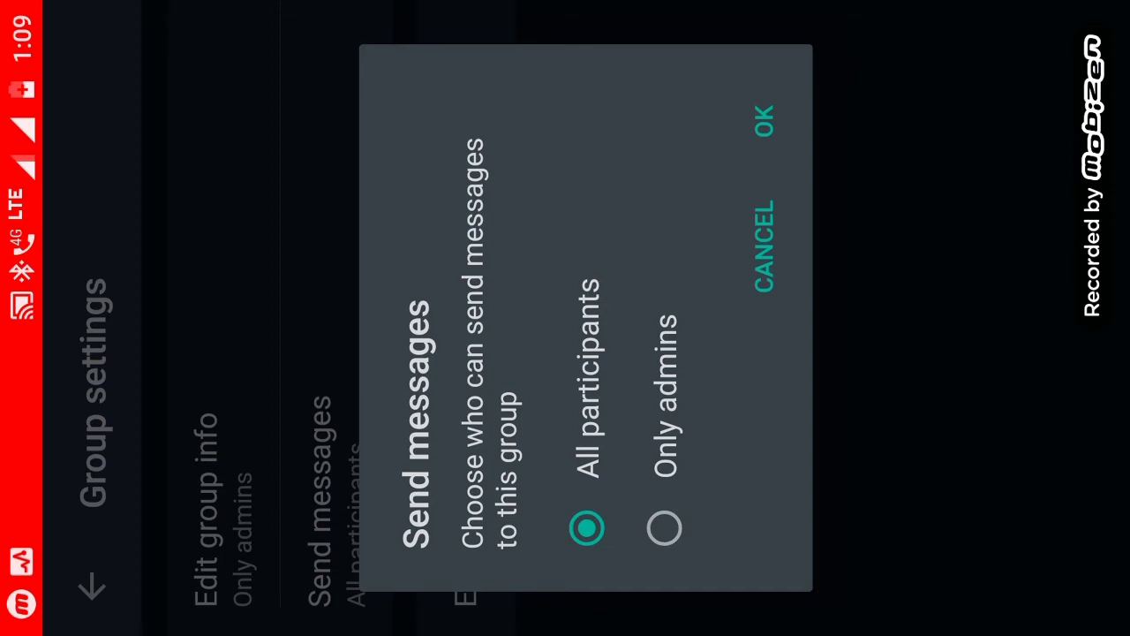
{"action": "left_click", "coordinate": [665, 528]}
{"action": "left_click", "coordinate": [764, 120]}
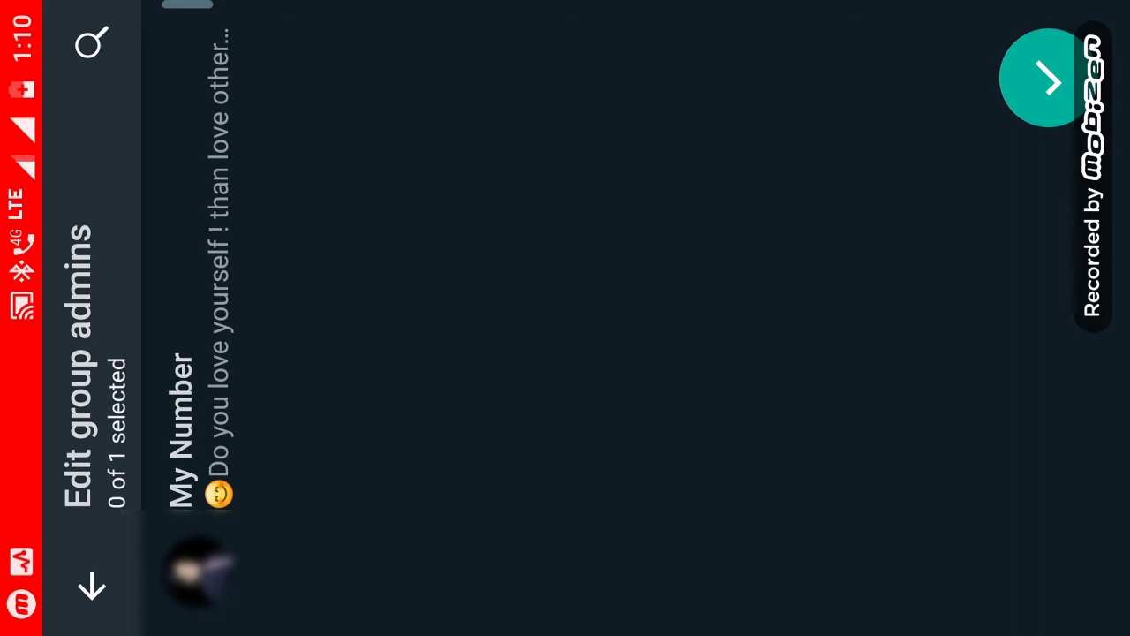
{"action": "left_click", "coordinate": [201, 398]}
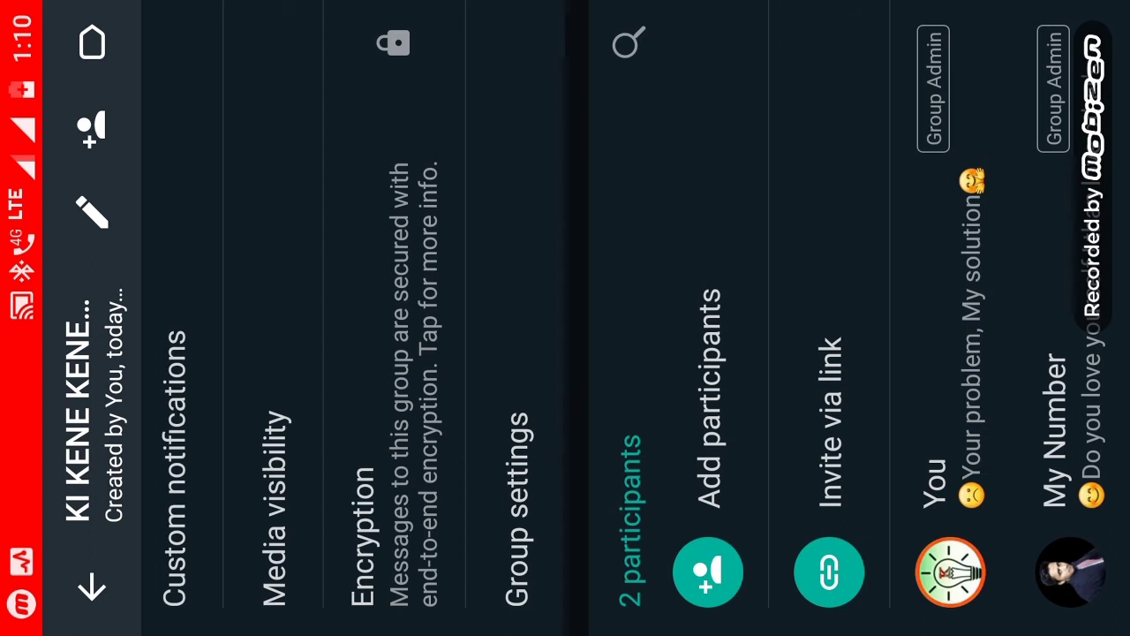
Reset the group's invite link, revoking the old one, and dismiss the confirmation notice
{"action": "left_click", "coordinate": [828, 422]}
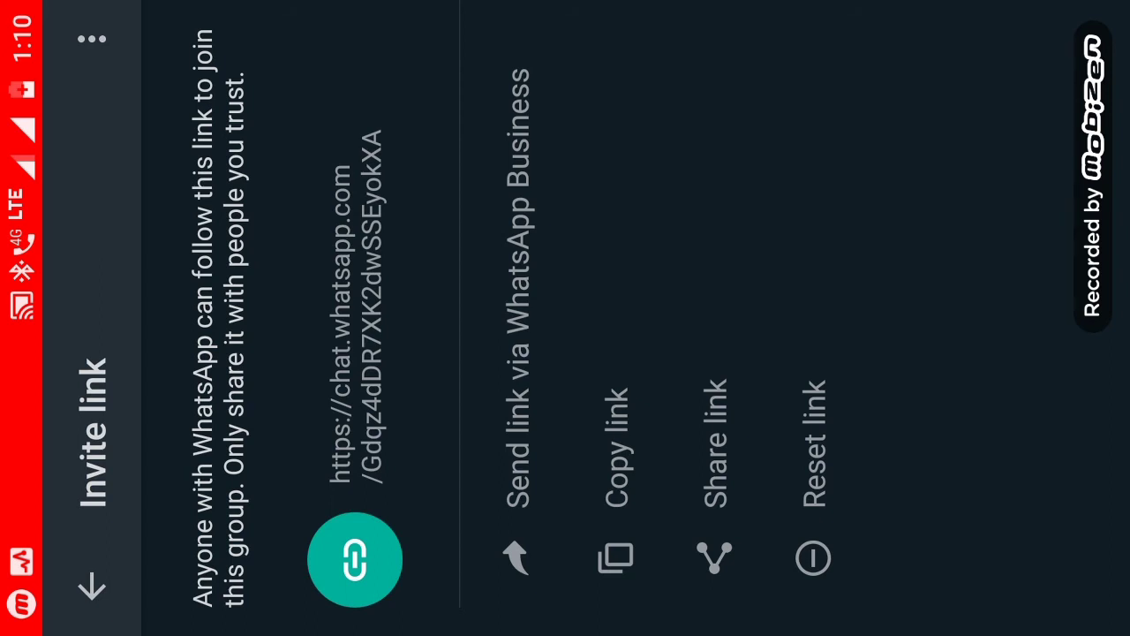
{"action": "left_click", "coordinate": [92, 39]}
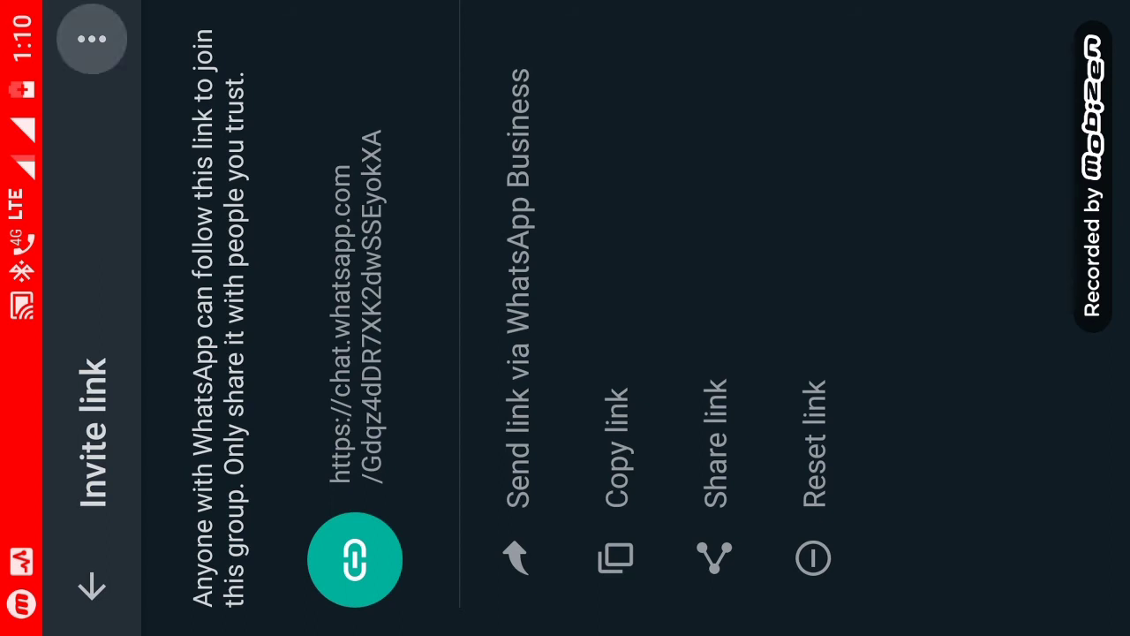
{"action": "key", "text": "Escape"}
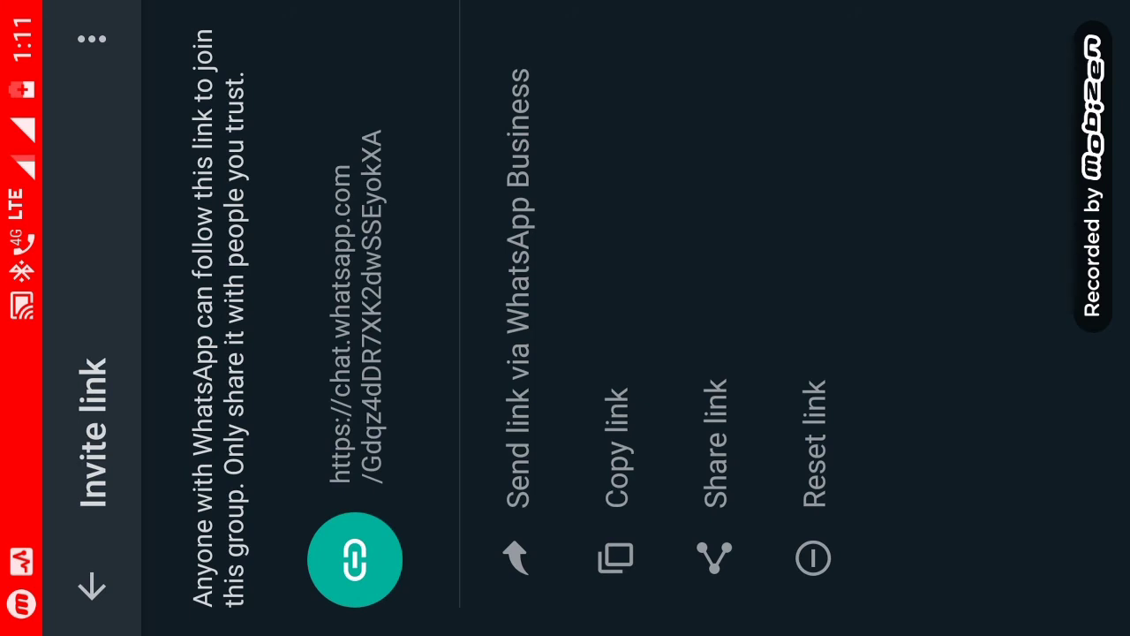
{"action": "left_click", "coordinate": [813, 441]}
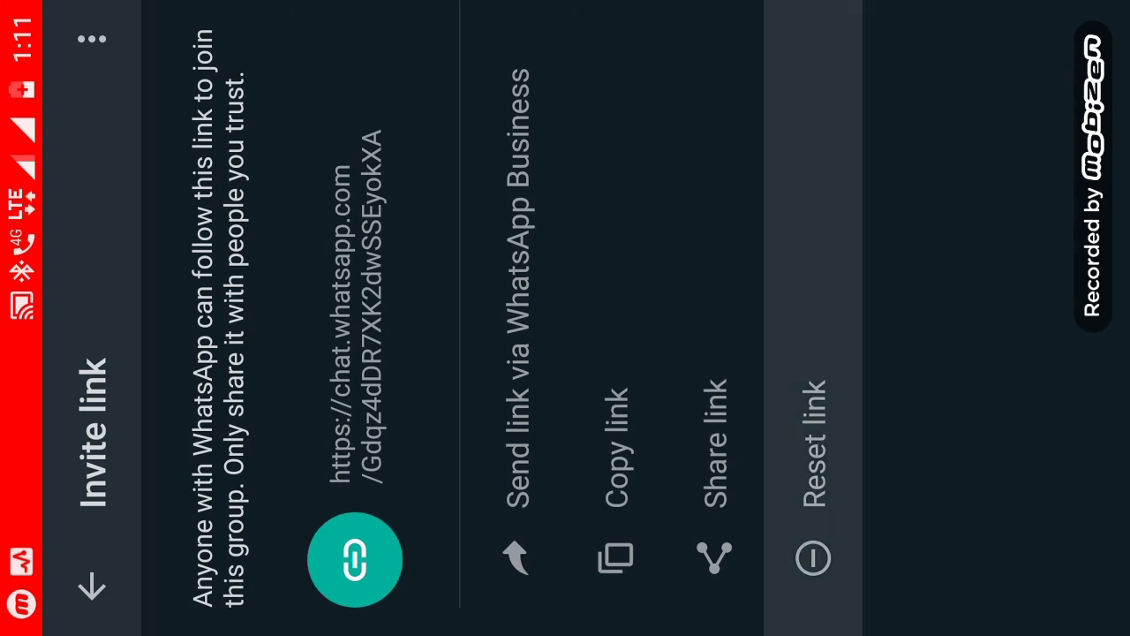
{"action": "left_click", "coordinate": [688, 152]}
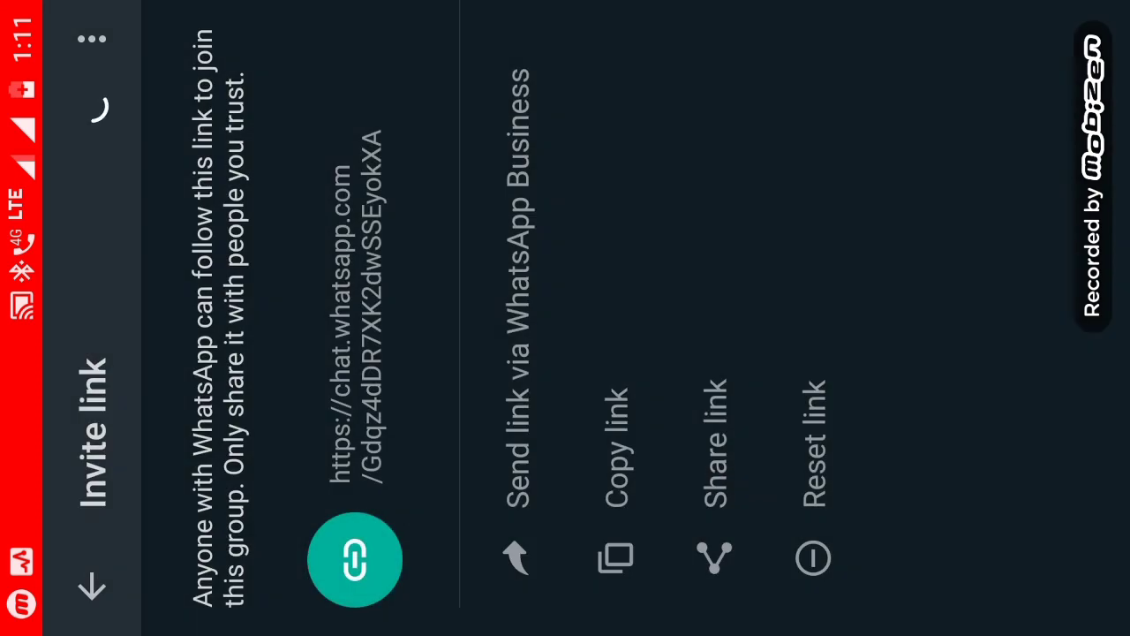
{"action": "left_click", "coordinate": [654, 121]}
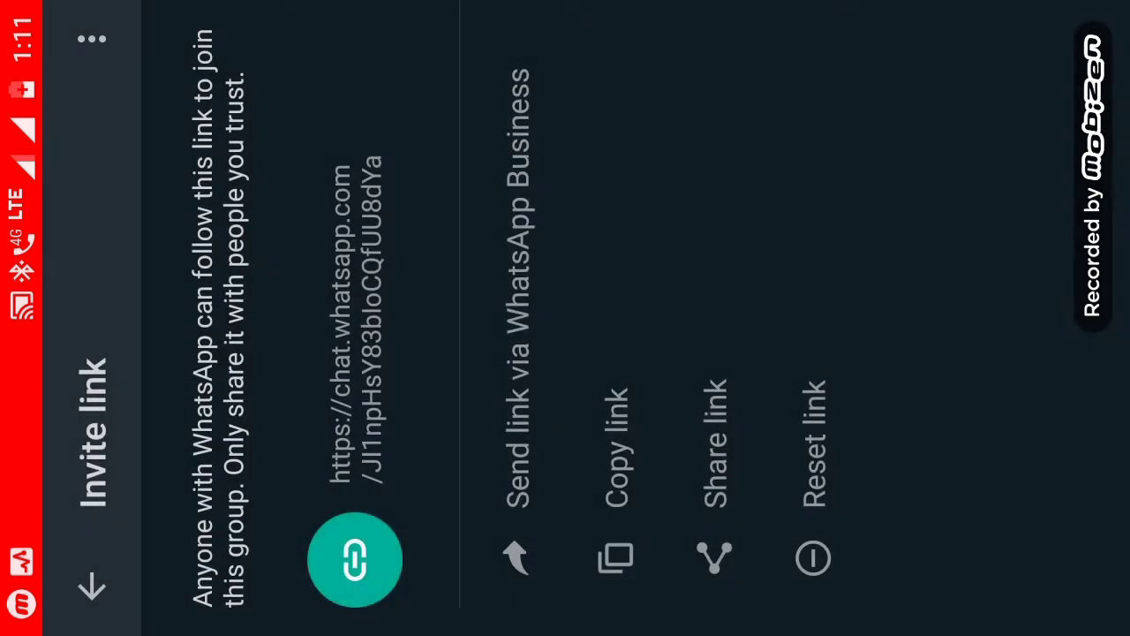
Back out of the group info and group chat to the Chats list
{"action": "left_click", "coordinate": [92, 586]}
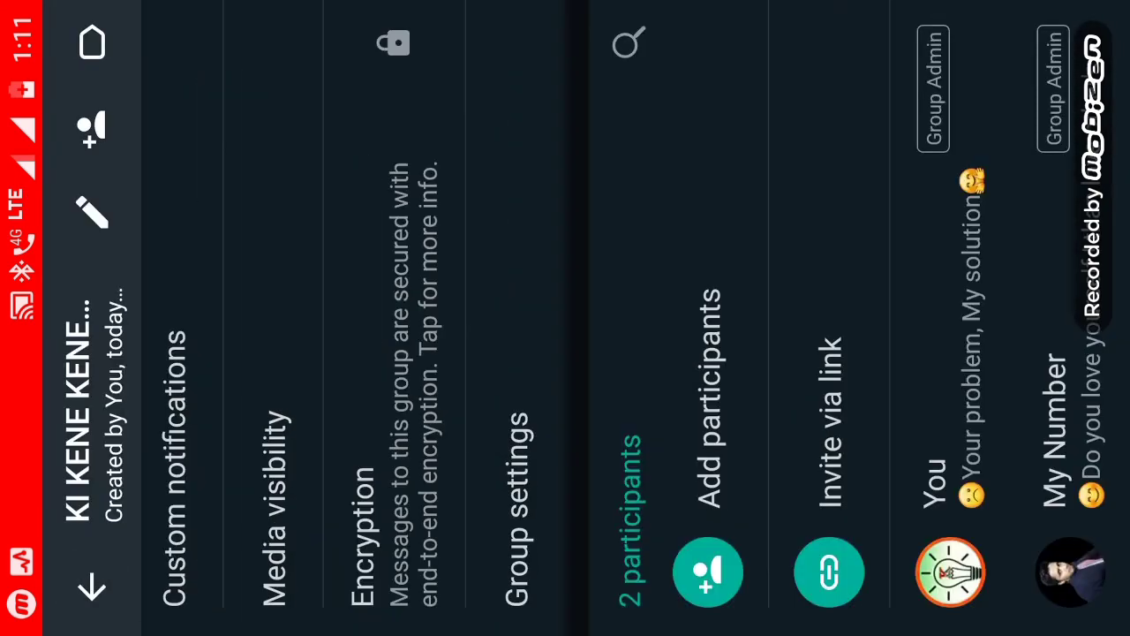
{"action": "scroll", "coordinate": [565, 318], "scroll_direction": "down", "scroll_amount": 4}
{"action": "scroll", "coordinate": [565, 318], "scroll_direction": "up", "scroll_amount": 3}
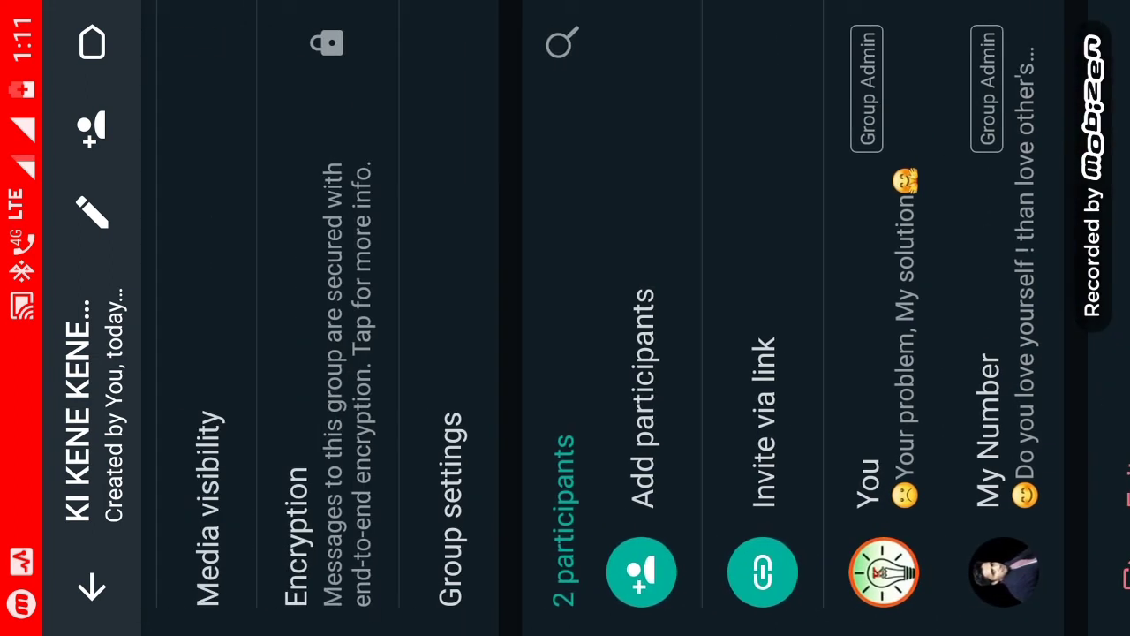
{"action": "scroll", "coordinate": [565, 318], "scroll_direction": "up", "scroll_amount": 2}
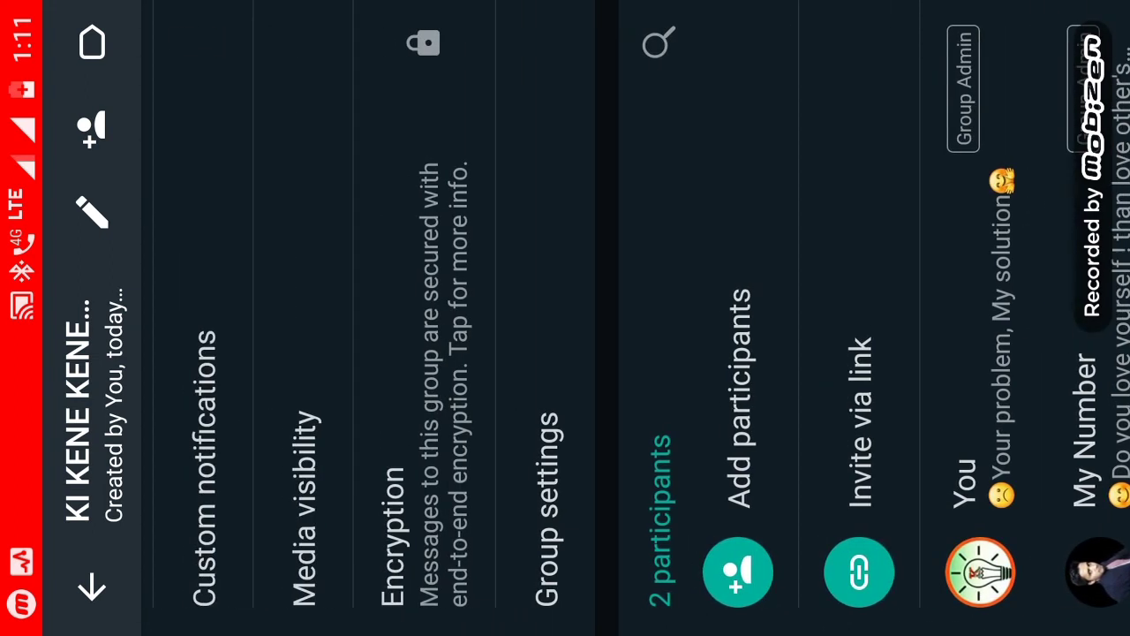
{"action": "scroll", "coordinate": [565, 317], "scroll_direction": "down", "scroll_amount": 3}
{"action": "left_click", "coordinate": [91, 587]}
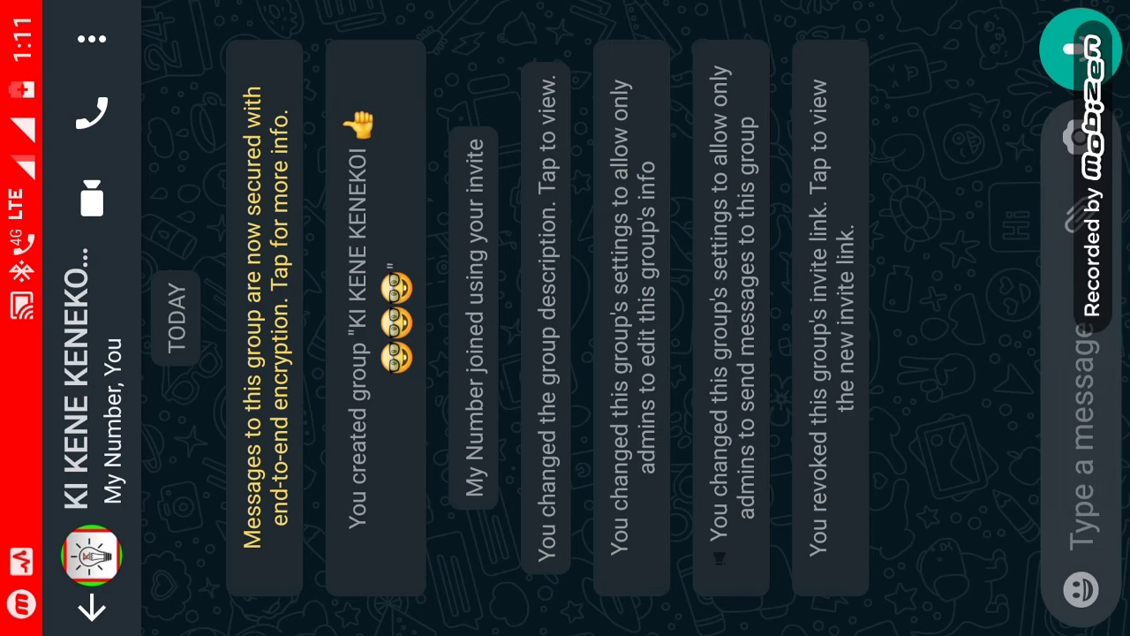
{"action": "left_click", "coordinate": [92, 607]}
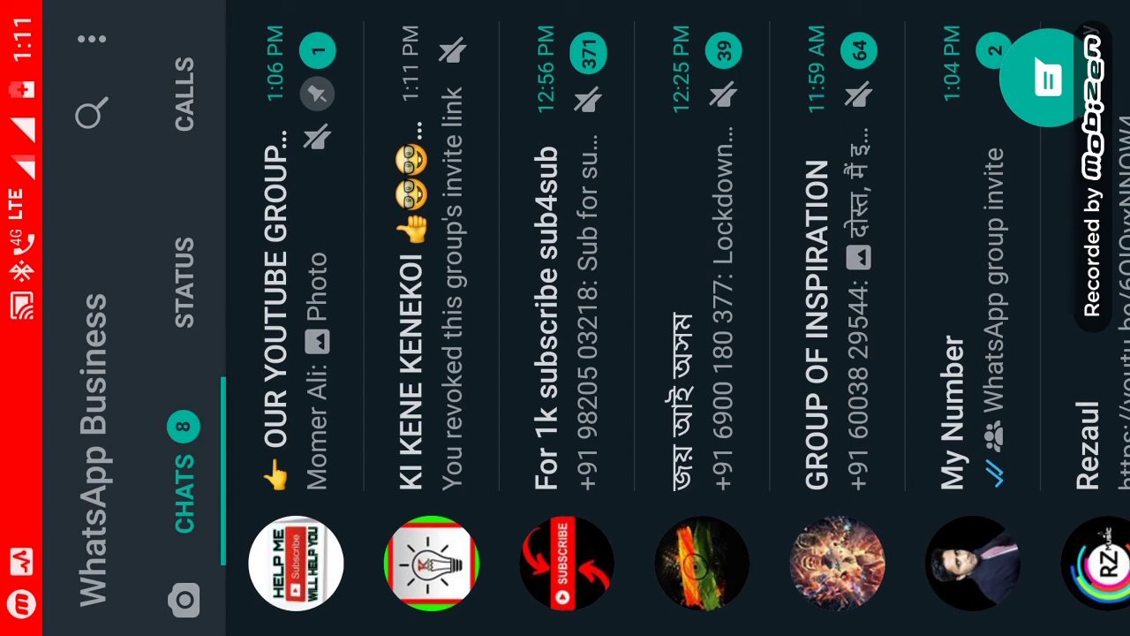
Pin the KI KENE KENEKOI chat to the top and add its shortcut to the home screen automatically
{"action": "left_click", "coordinate": [432, 318]}
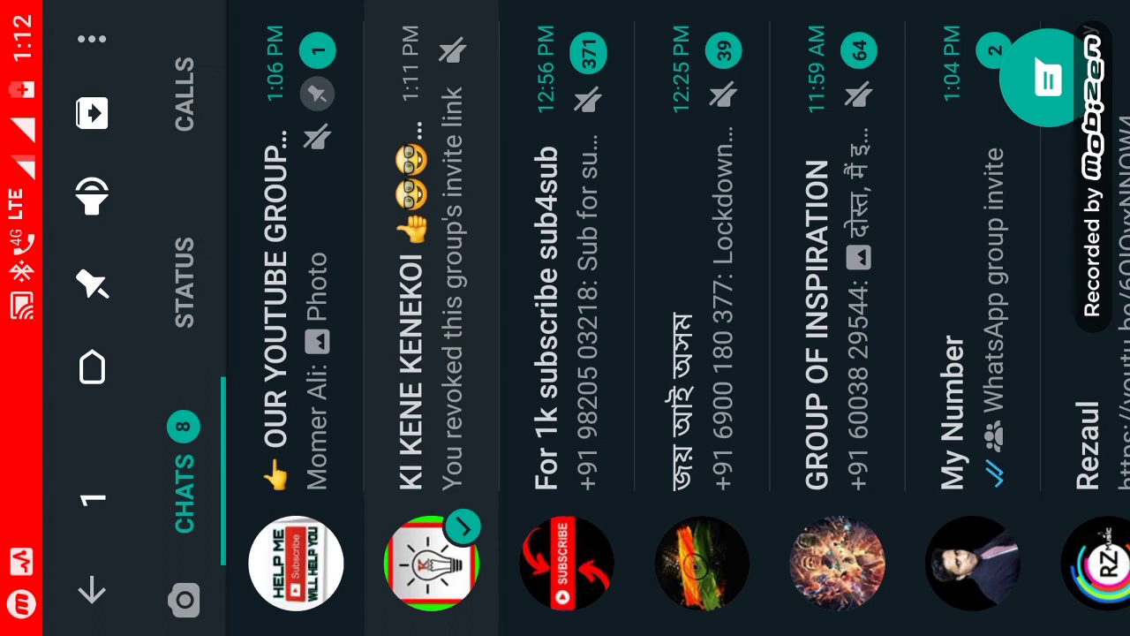
{"action": "left_click", "coordinate": [92, 284]}
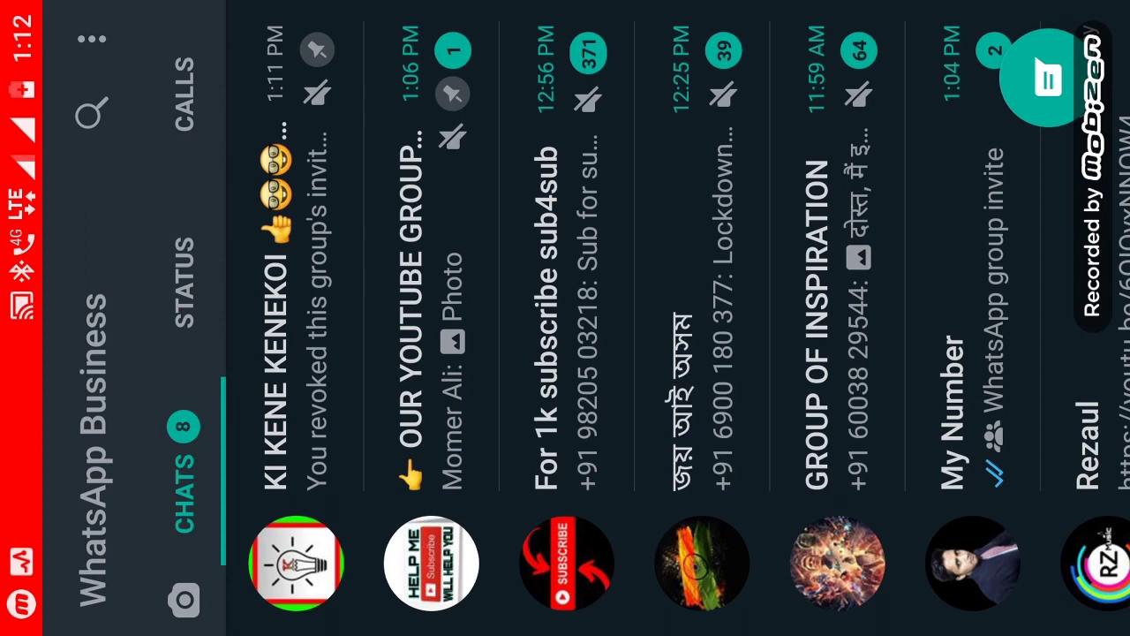
{"action": "left_click", "coordinate": [295, 309]}
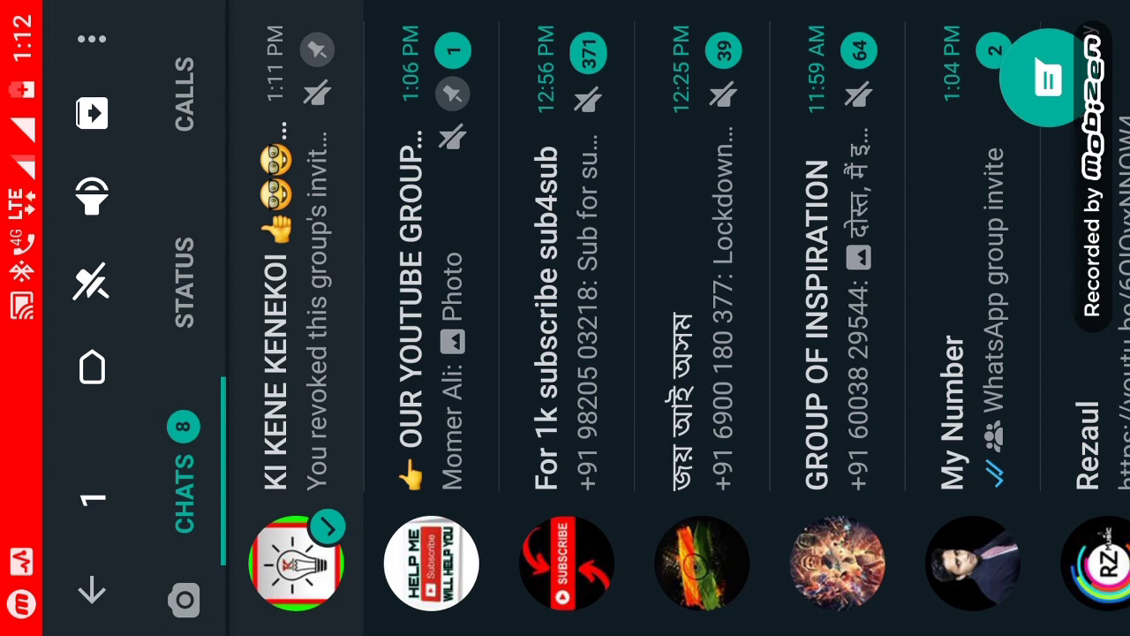
{"action": "left_click", "coordinate": [92, 39]}
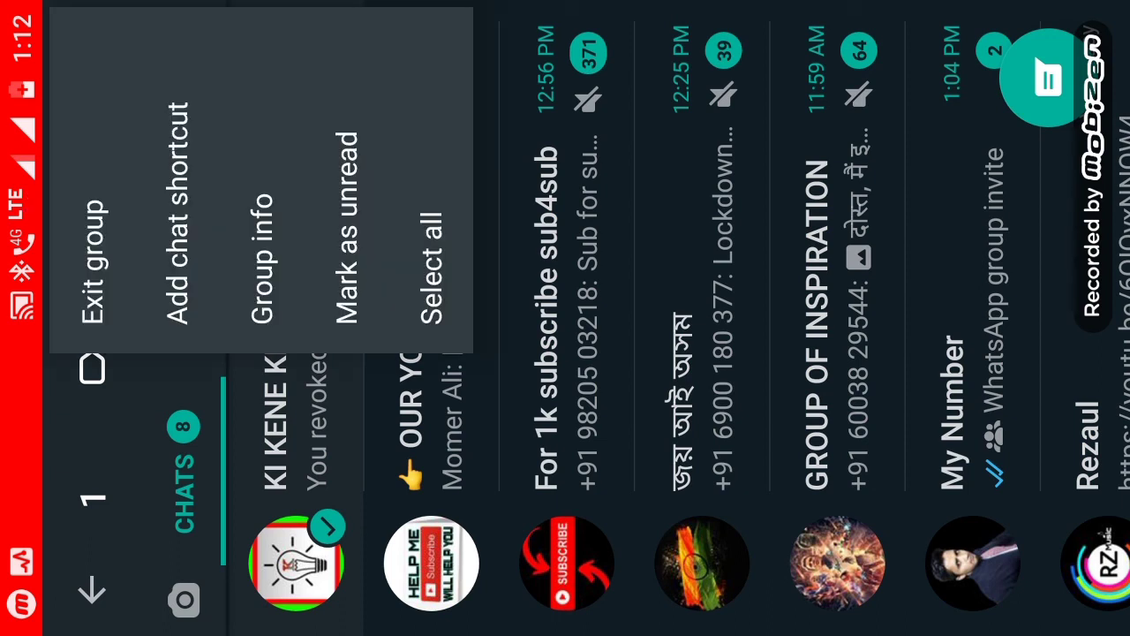
{"action": "left_click", "coordinate": [177, 212]}
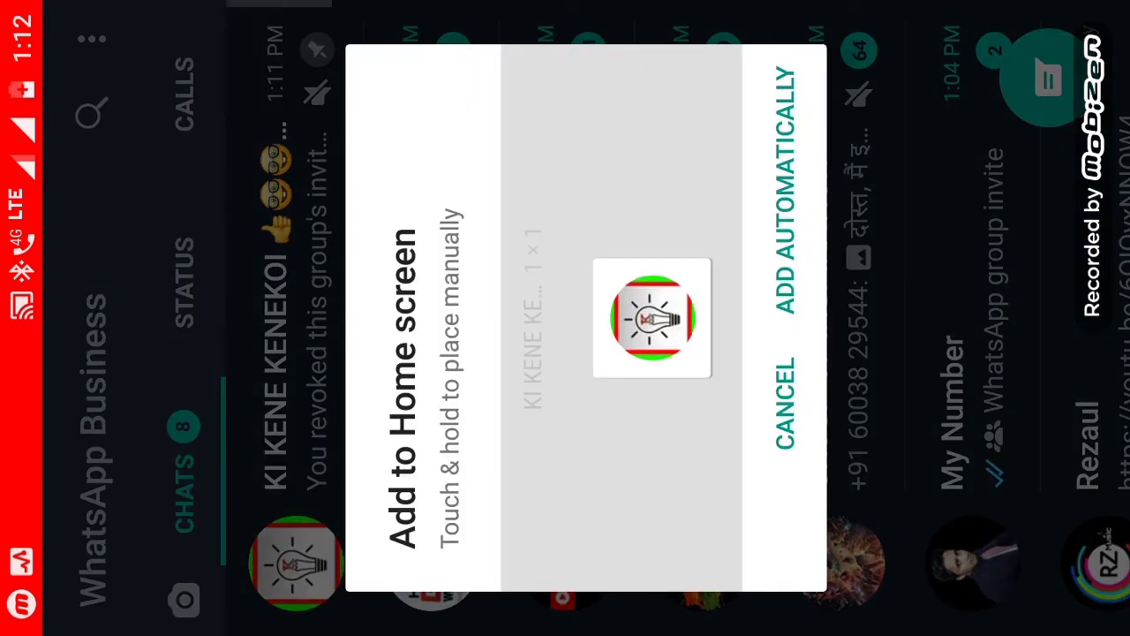
{"action": "left_click", "coordinate": [782, 190]}
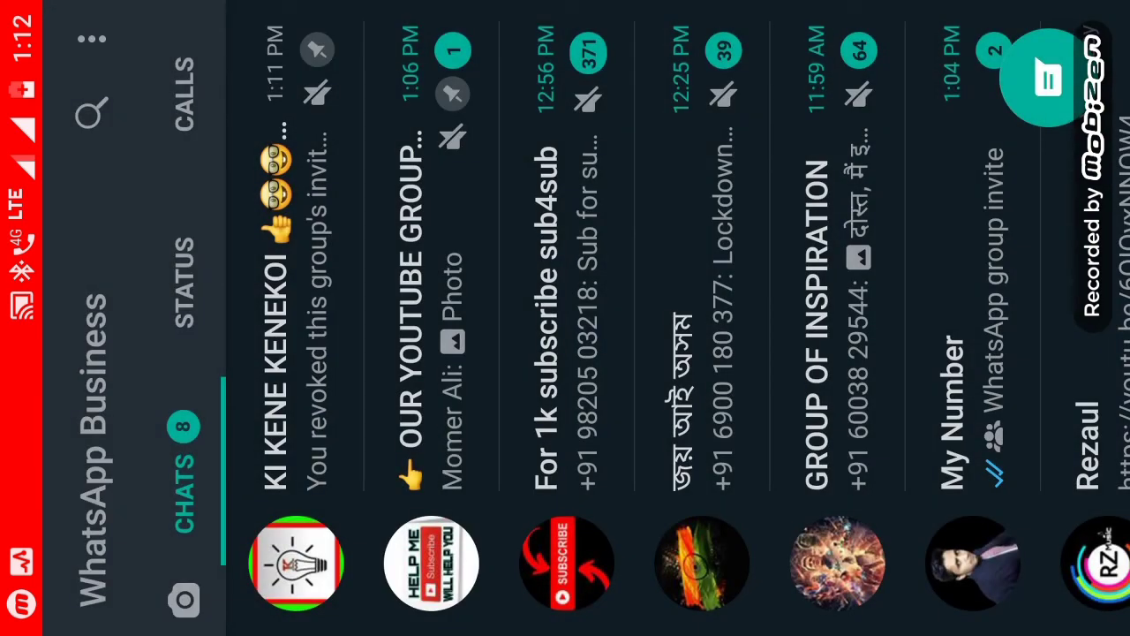
Drag the KI KENE KENE.. shortcut to Remove, then launch WA Business from the WhatsApp folder
{"action": "key", "text": "Home"}
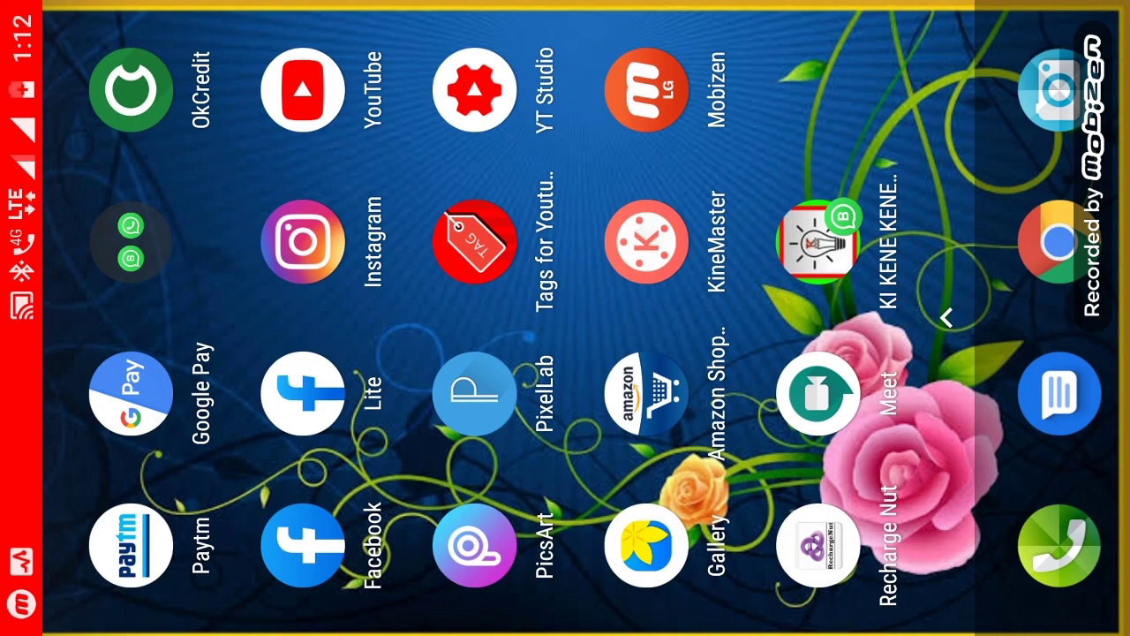
{"action": "mouse_move", "coordinate": [816, 242]}
{"action": "left_mouse_down"}
{"action": "mouse_move", "coordinate": [91, 505]}
{"action": "mouse_move", "coordinate": [88, 495]}
{"action": "left_mouse_up"}
{"action": "left_click", "coordinate": [131, 241]}
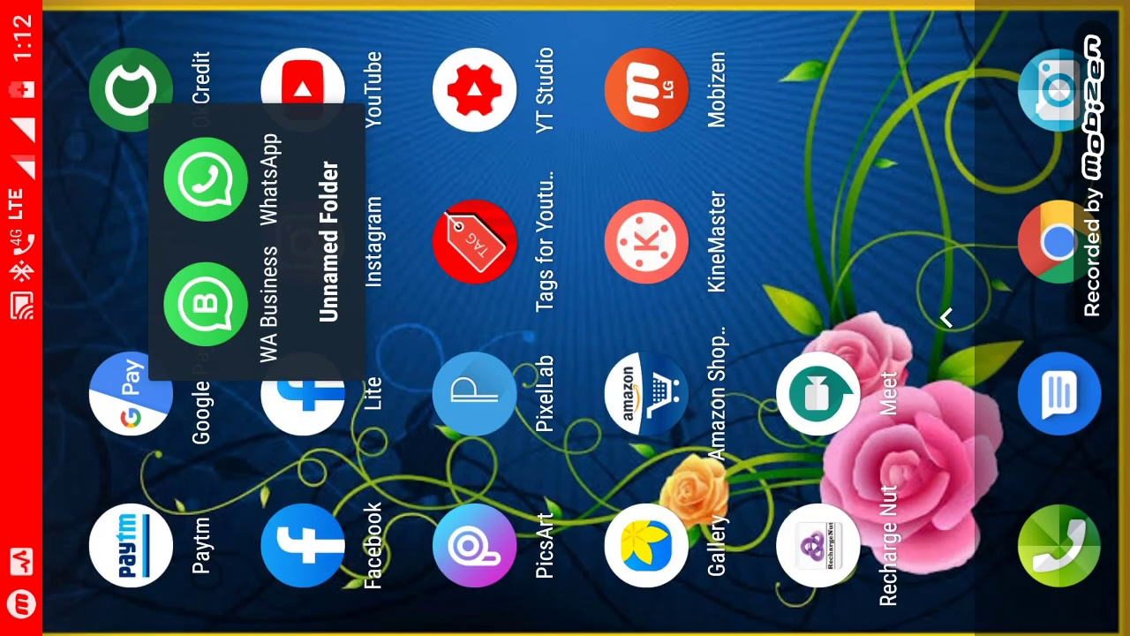
{"action": "left_click", "coordinate": [121, 308]}
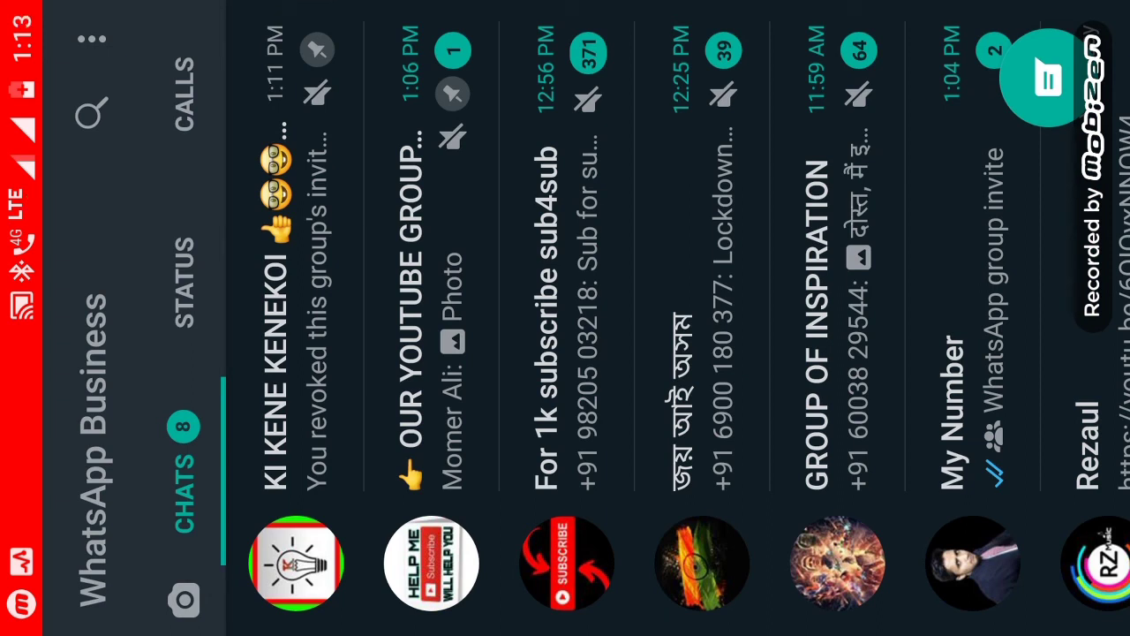
Exit the KI KENE KENEKOI group and confirm leaving it
{"action": "left_click", "coordinate": [297, 354]}
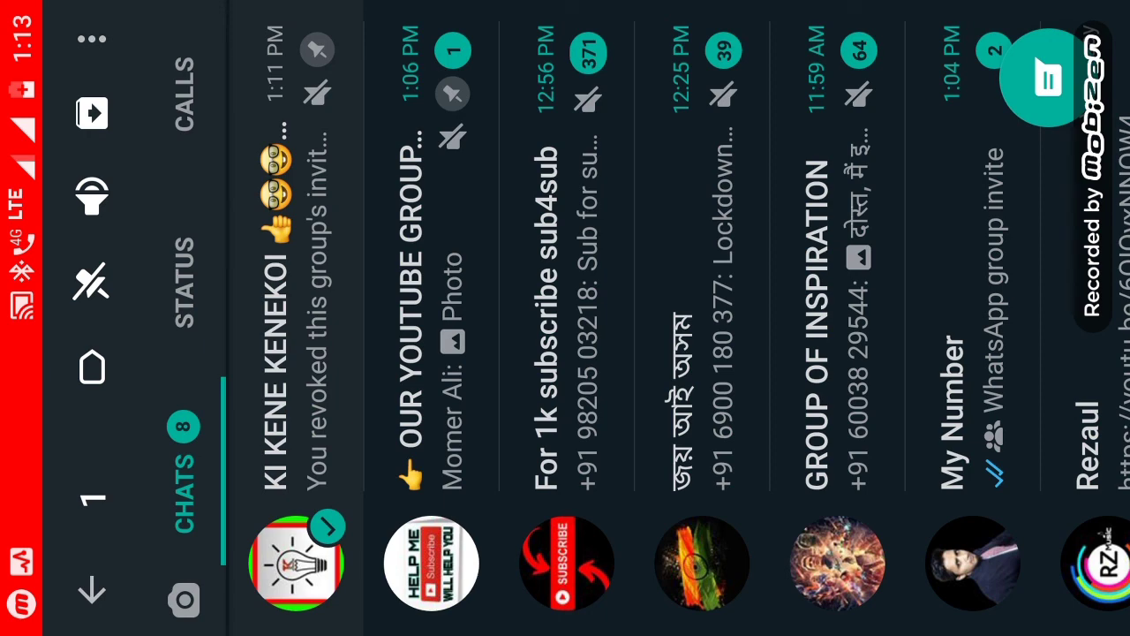
{"action": "left_click", "coordinate": [92, 39]}
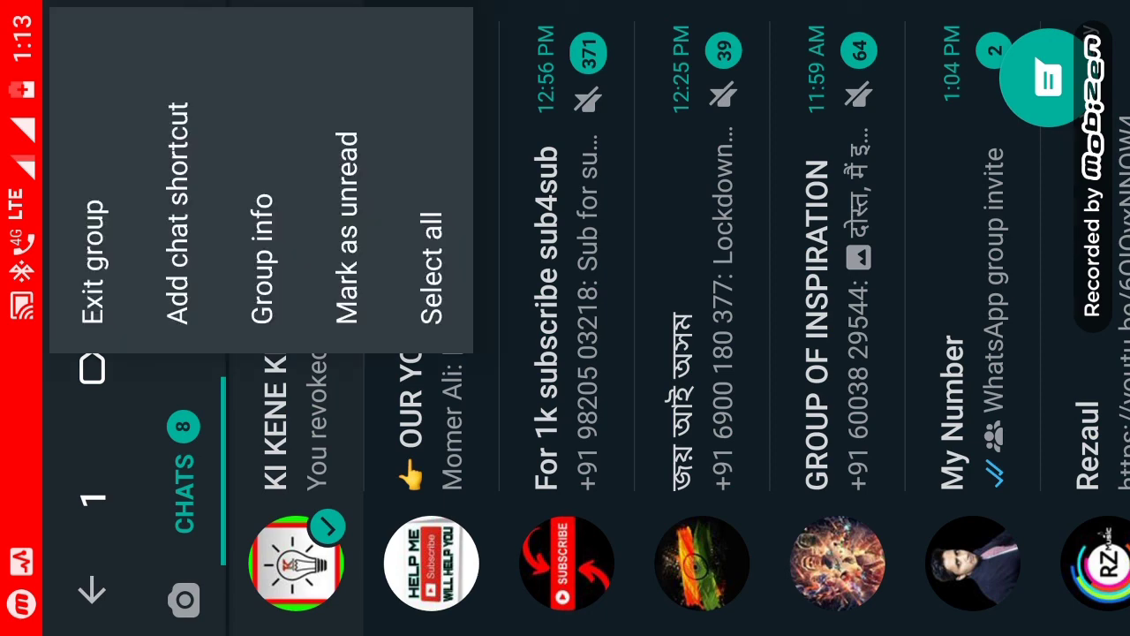
{"action": "left_click", "coordinate": [92, 262]}
{"action": "left_click", "coordinate": [638, 121]}
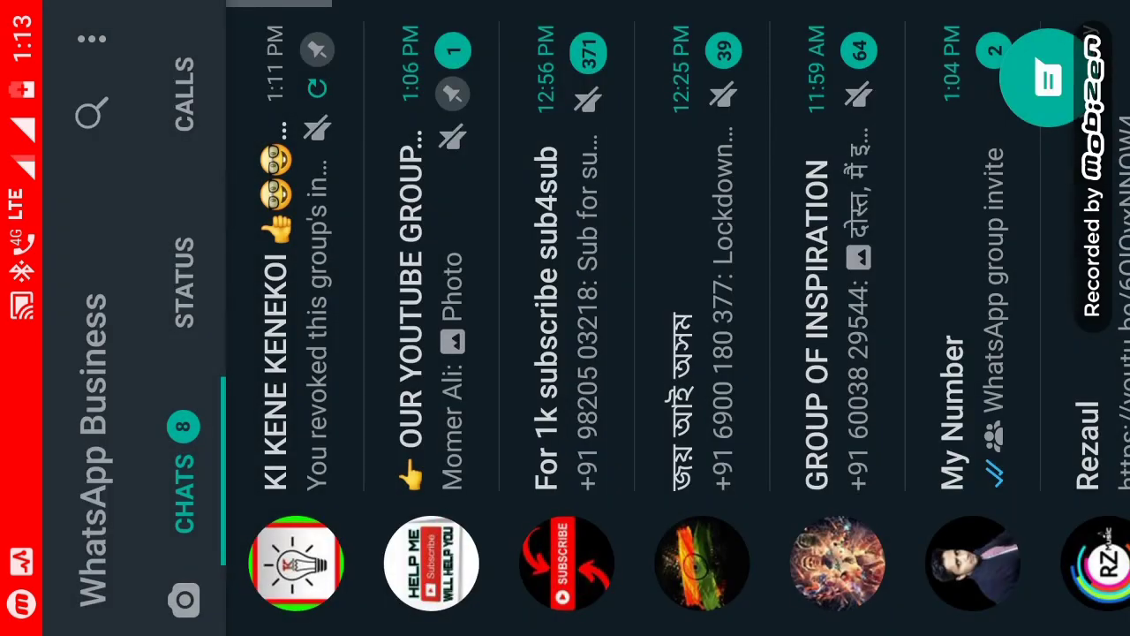
Delete the left group's chat and go back to the Android home screen
{"action": "left_click", "coordinate": [296, 309]}
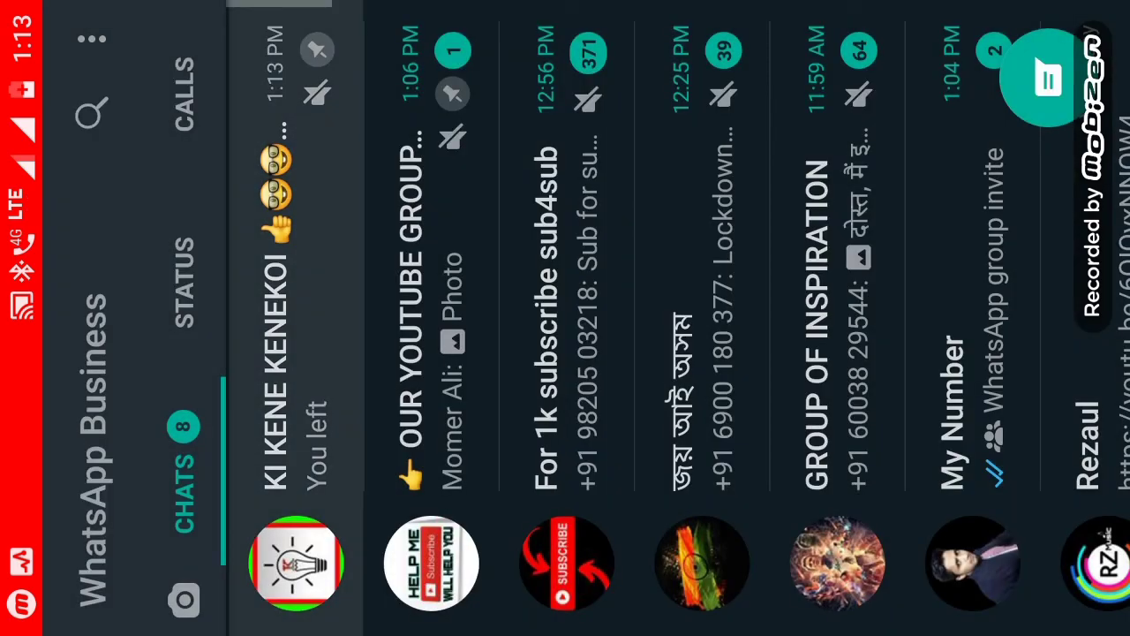
{"action": "left_click", "coordinate": [92, 196]}
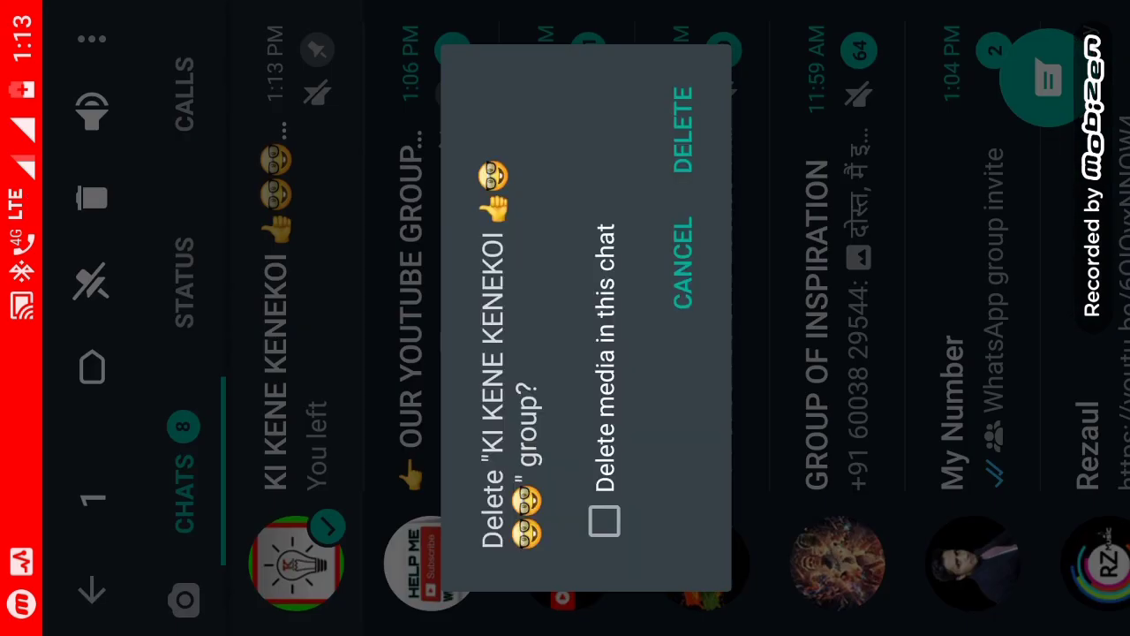
{"action": "left_click", "coordinate": [683, 128]}
{"action": "key", "text": "Escape"}
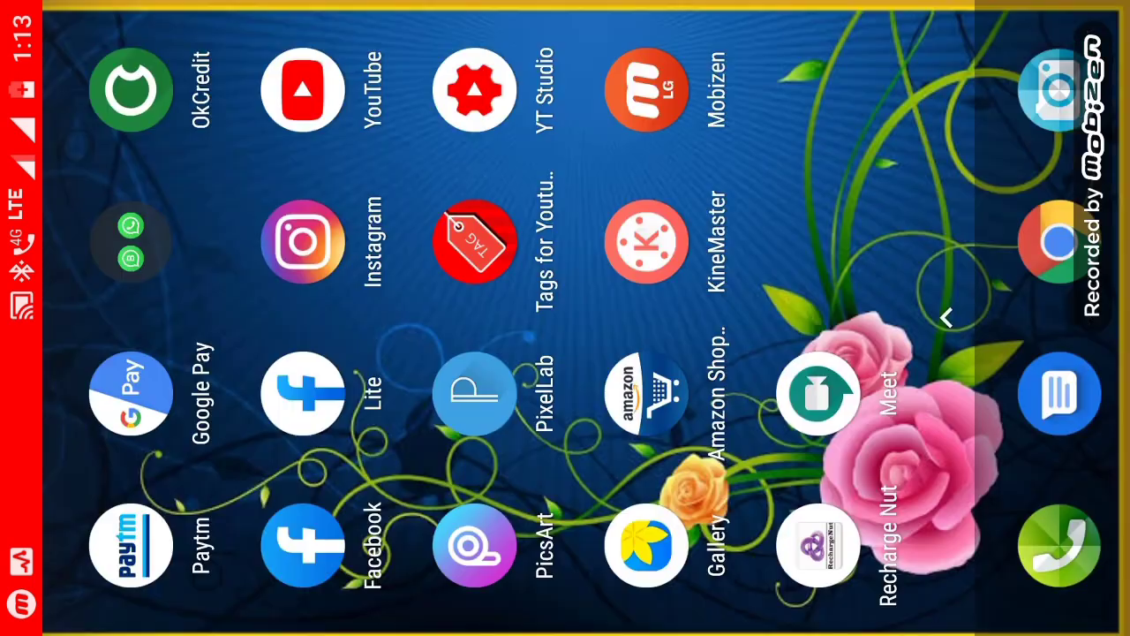